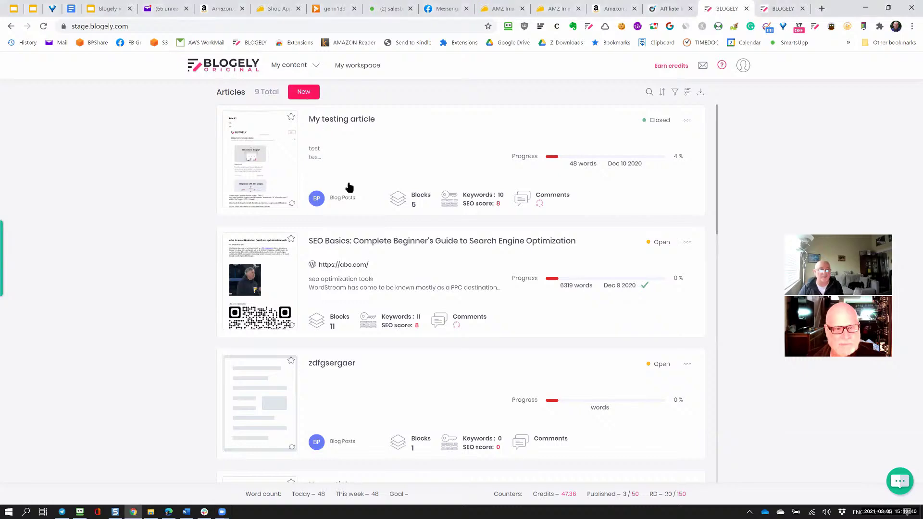
Create a new article named "My new article", keeping the default content type and status.
click(310, 96)
click(363, 233)
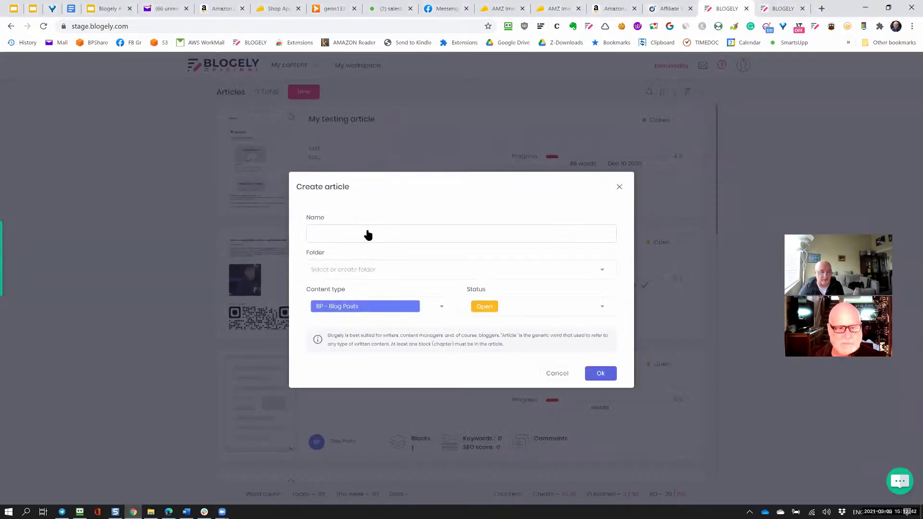
text(My new ar)
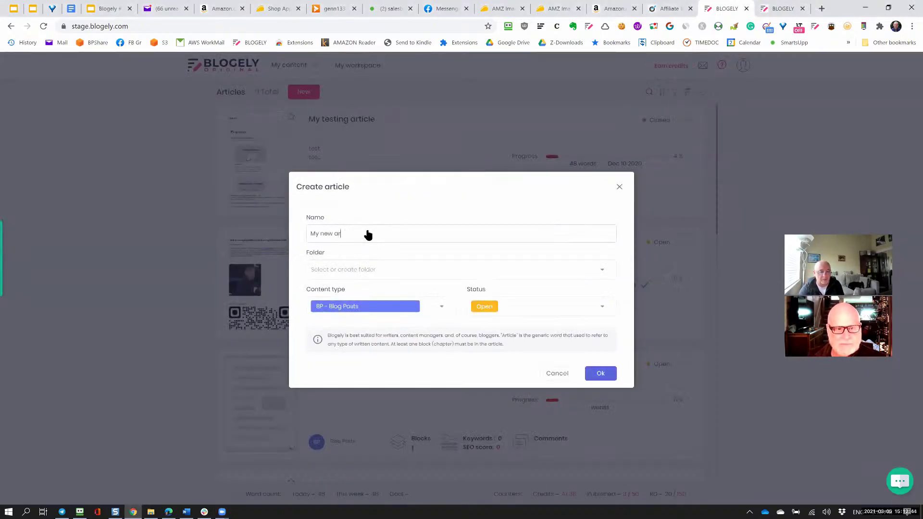
text(ticle)
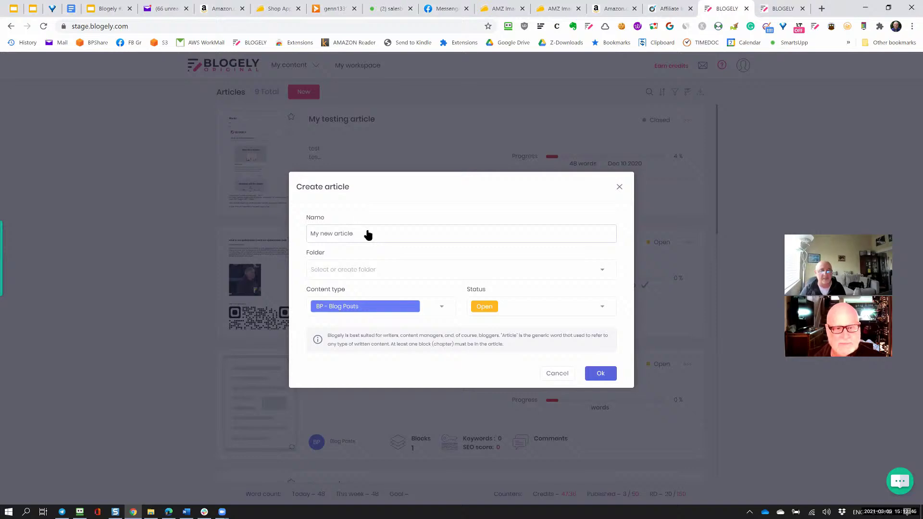
click(603, 375)
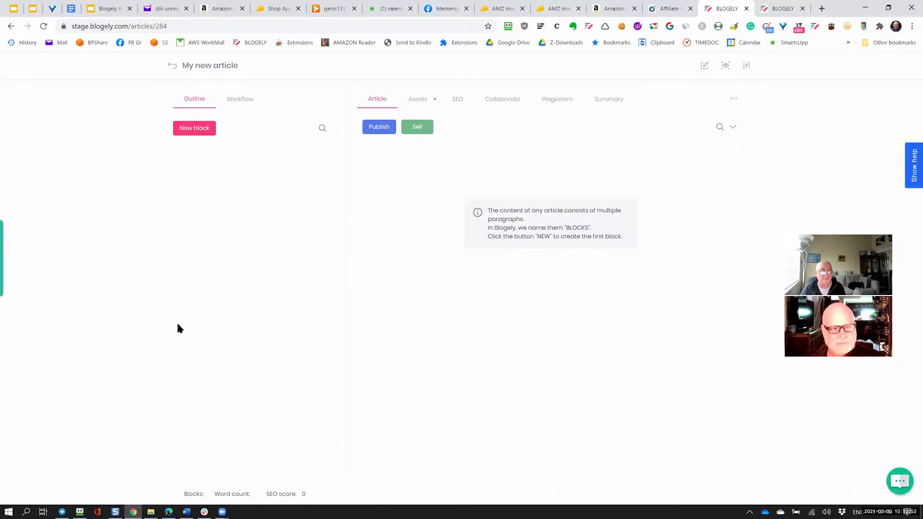
Add a first block named "Intro" to the article's outline.
click(194, 128)
click(447, 279)
text(In)
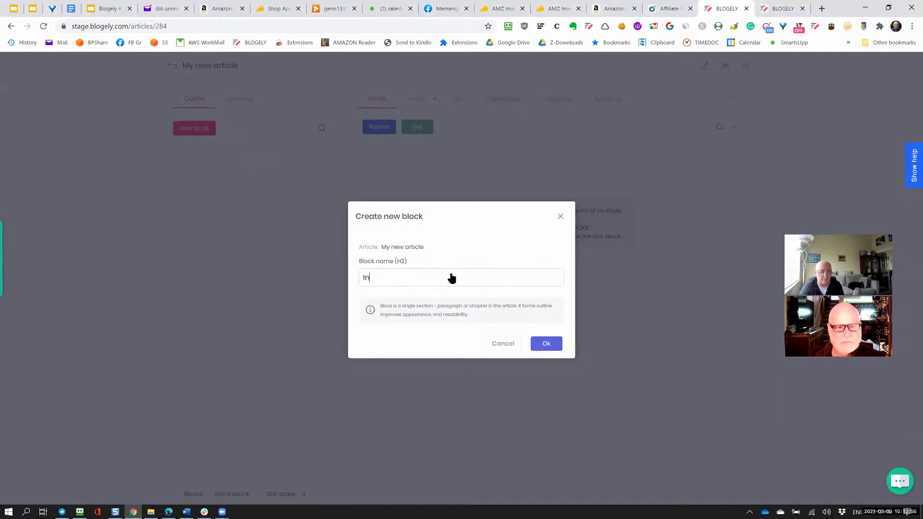
text(tro)
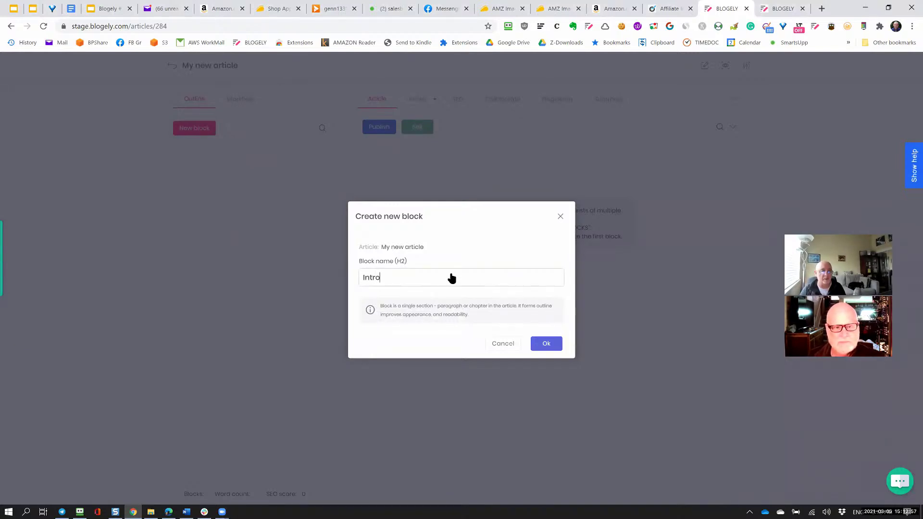
click(550, 344)
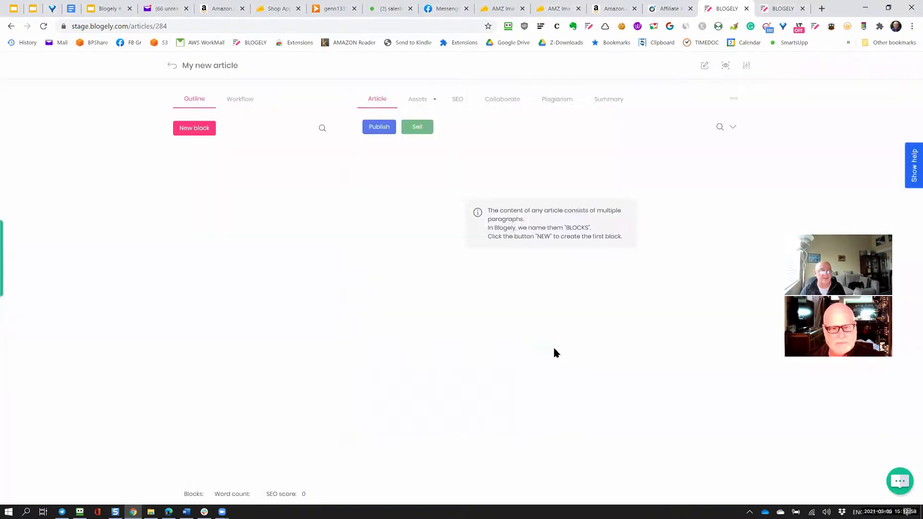
click(172, 65)
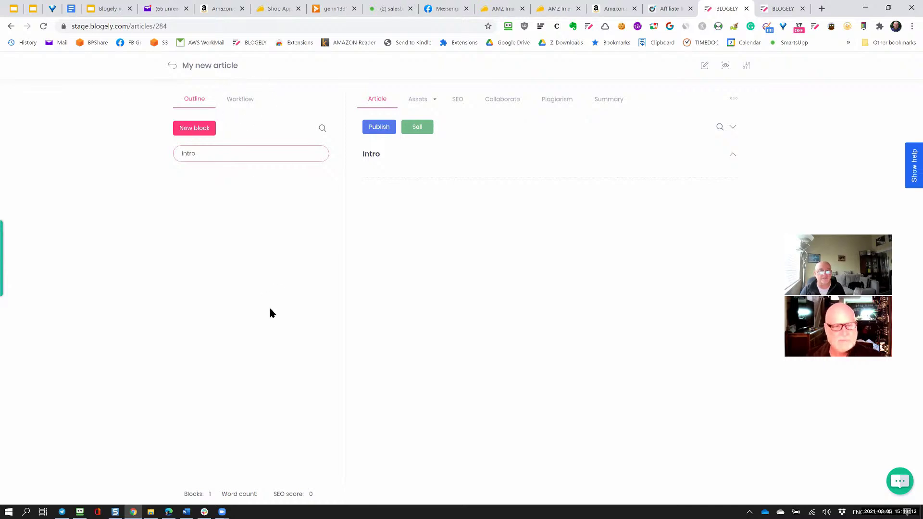
Start customizing the article's workflow and activate the Research, Writing and Editing steps.
click(252, 99)
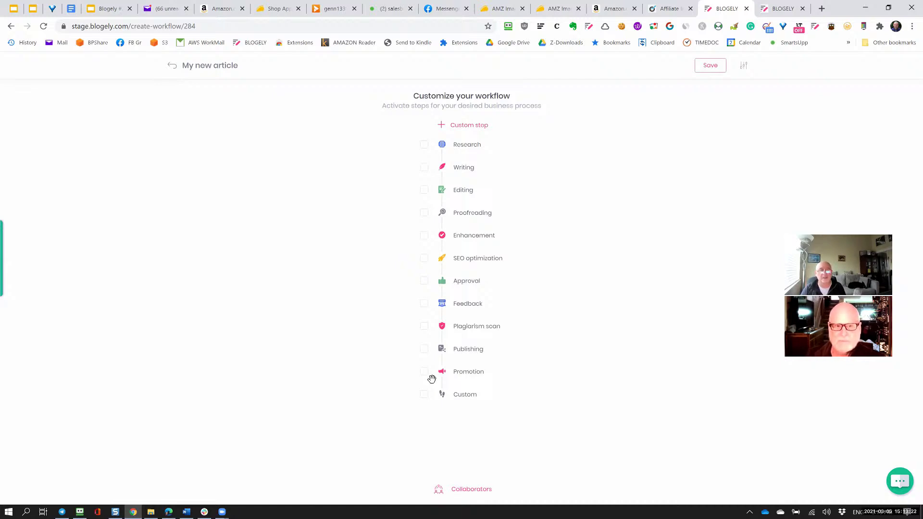
click(424, 145)
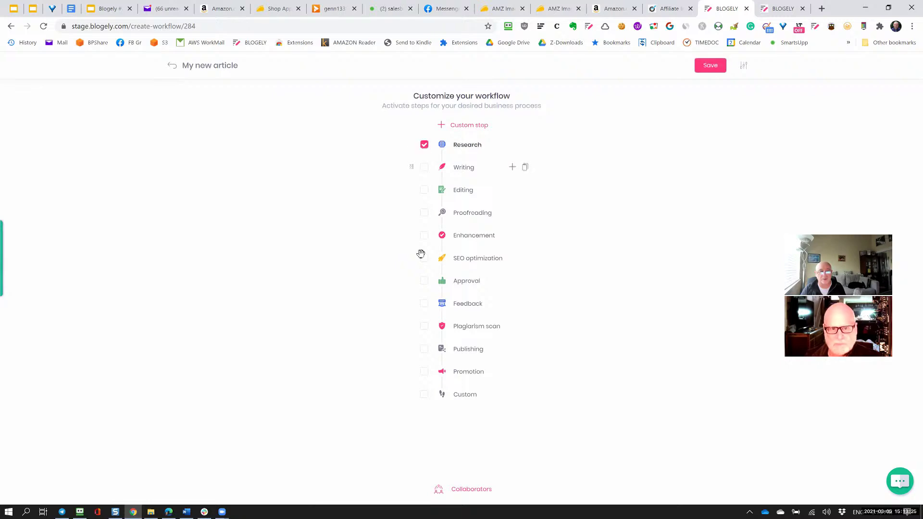
click(424, 168)
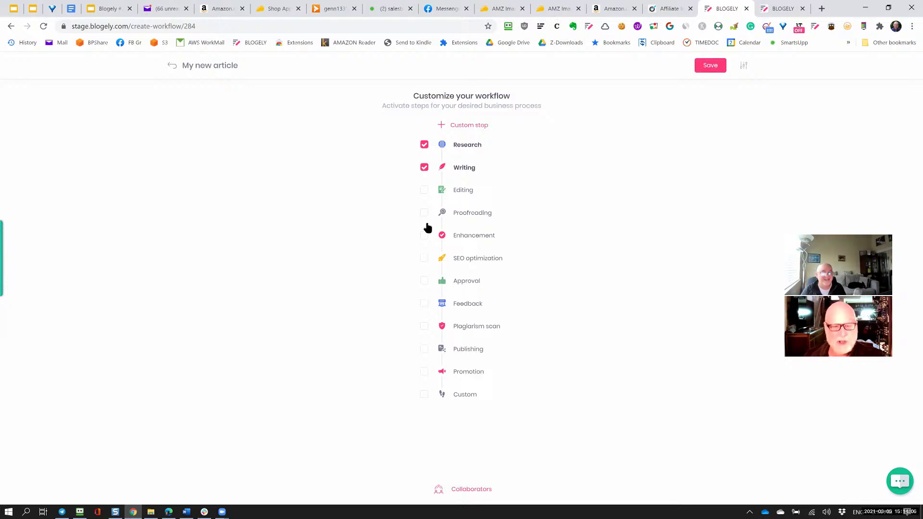
click(425, 191)
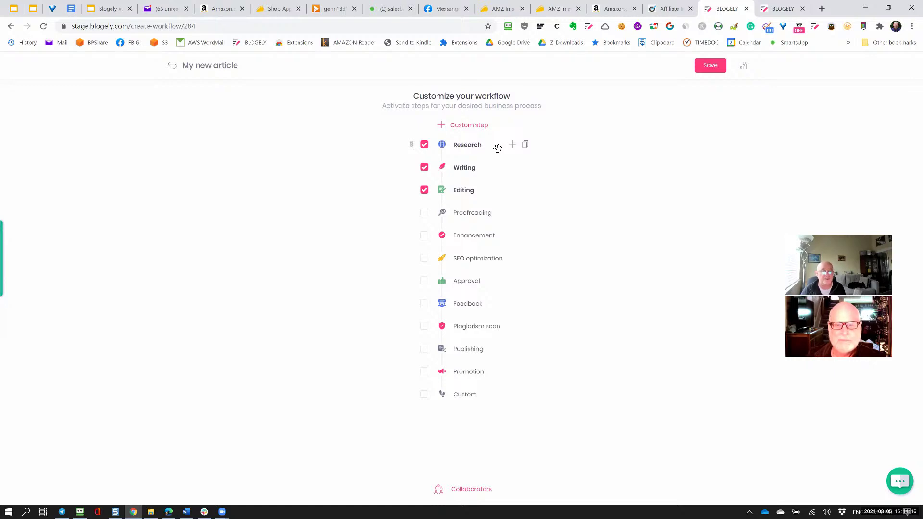
Add a sub-step named "Research part 1" to the Research workflow step.
click(512, 144)
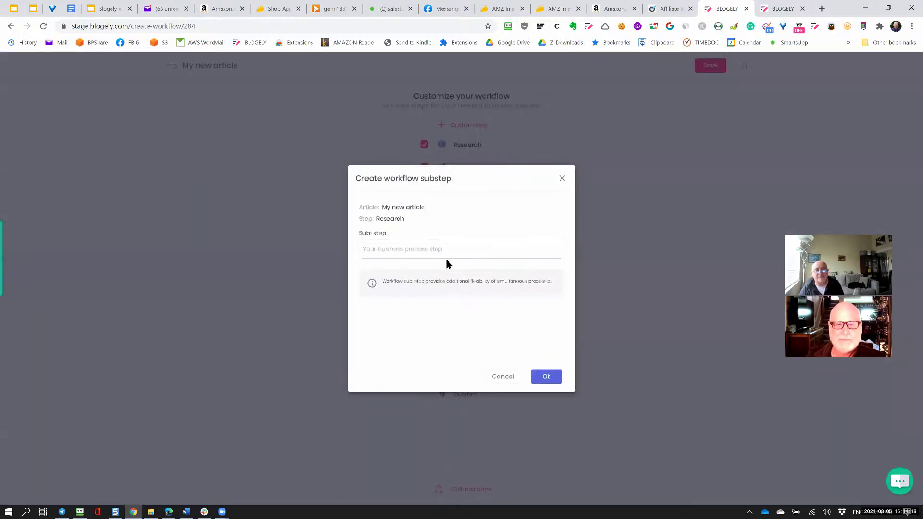
text(Res)
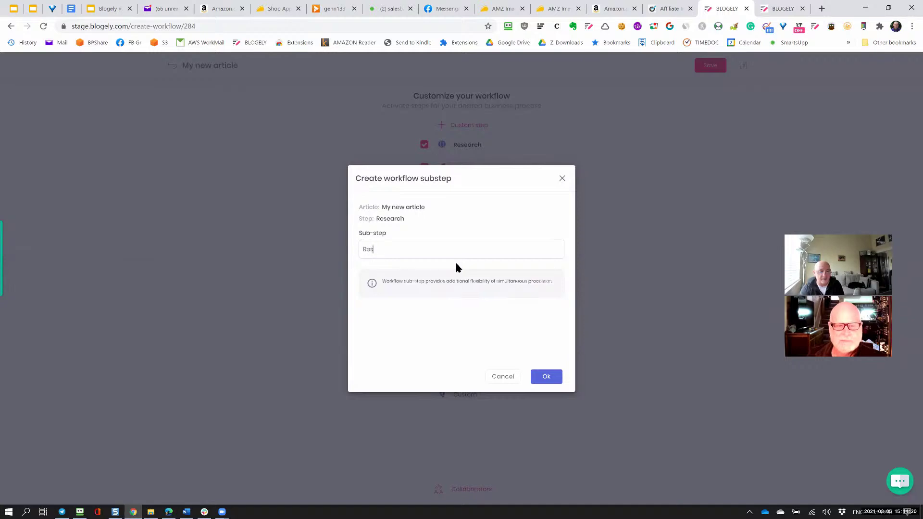
text(earch part)
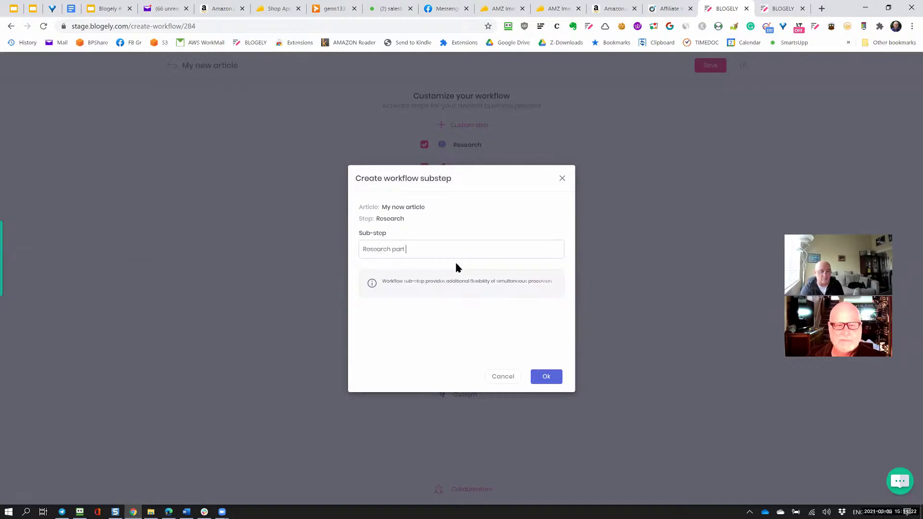
text( 1)
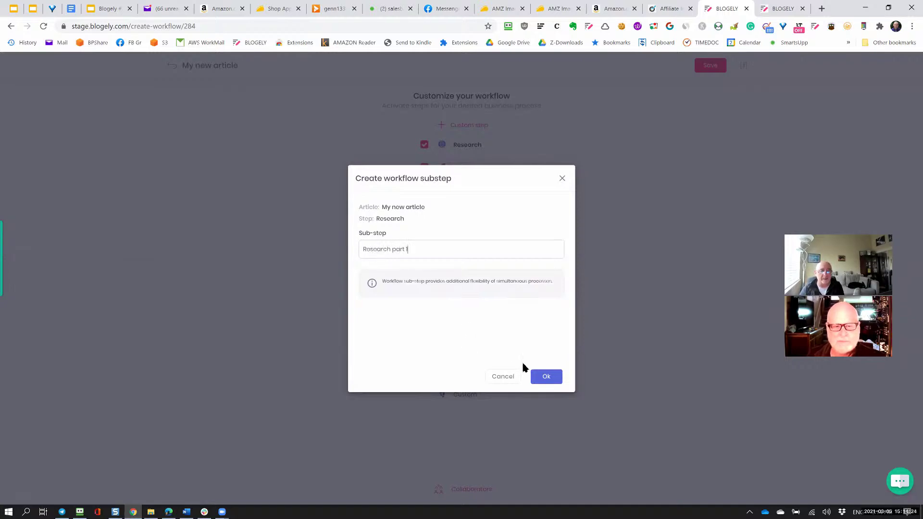
click(538, 376)
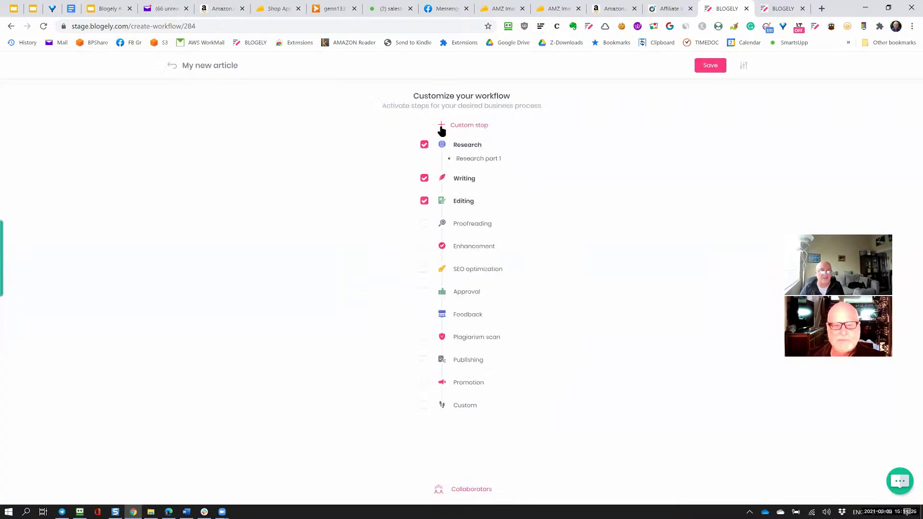
Add a second sub-step named "Research part 2" under the Research workflow step.
click(512, 144)
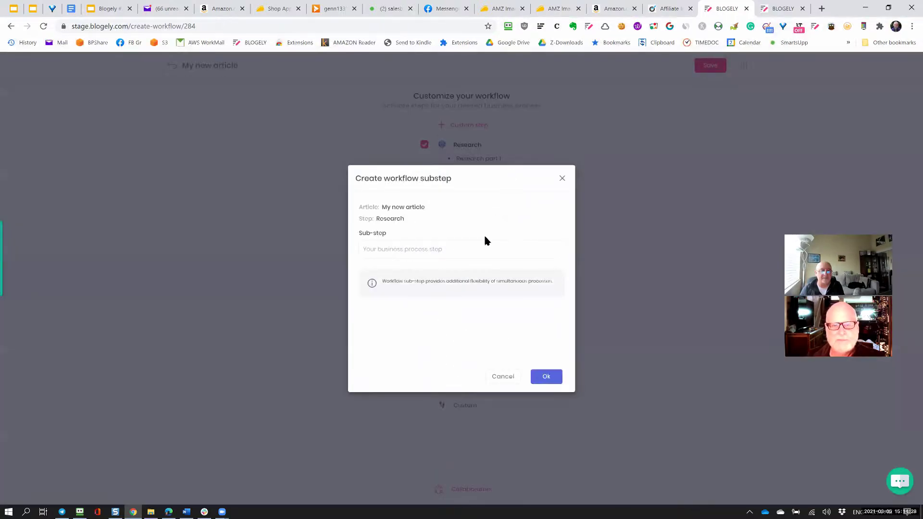
click(483, 248)
text(Resear)
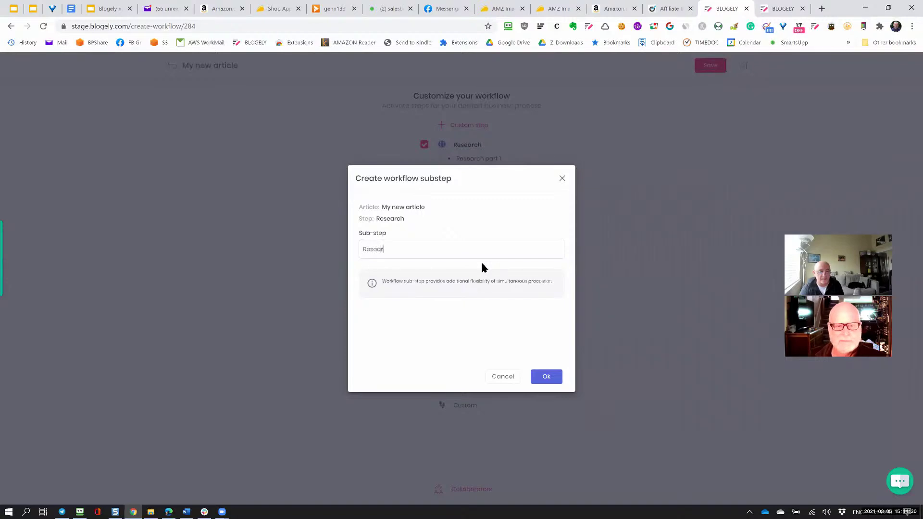
text(ch part 2)
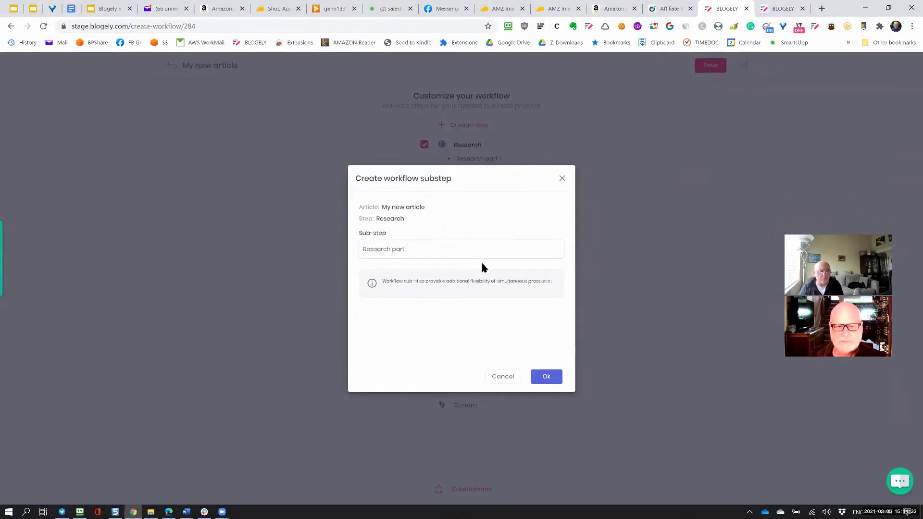
click(546, 376)
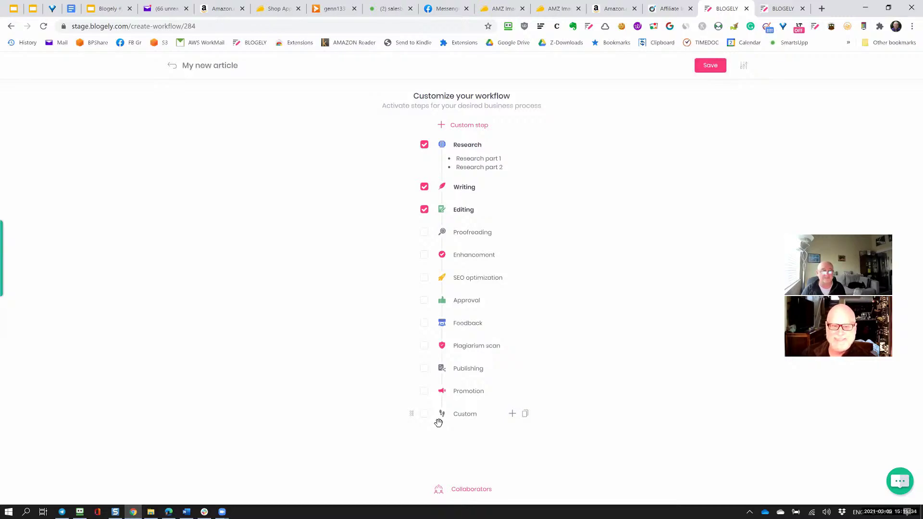
Activate the Proofreading, SEO optimization, Plagiarism scan, Publishing and Promotion steps in the workflow.
click(424, 232)
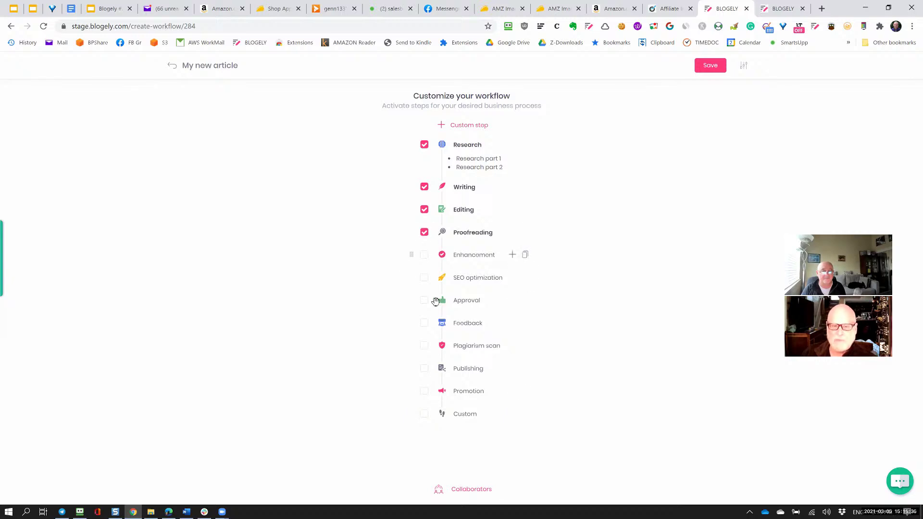
click(425, 278)
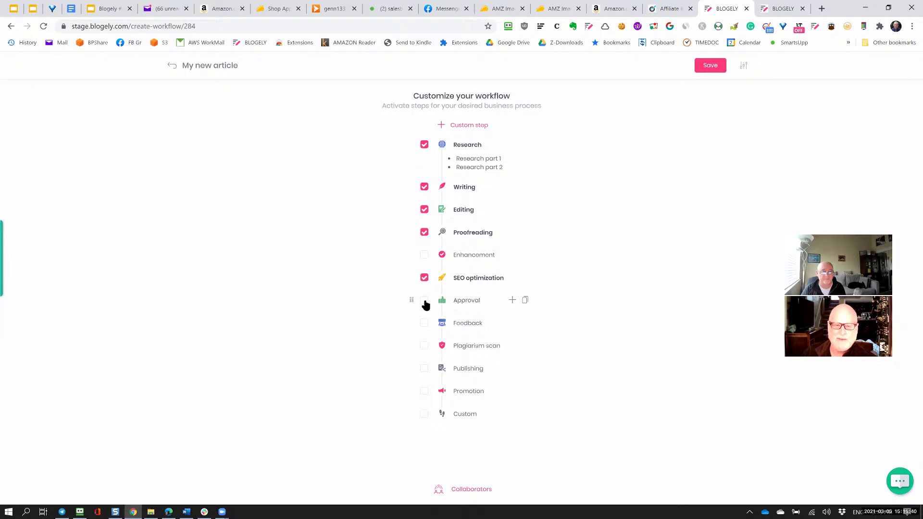
click(425, 348)
click(424, 369)
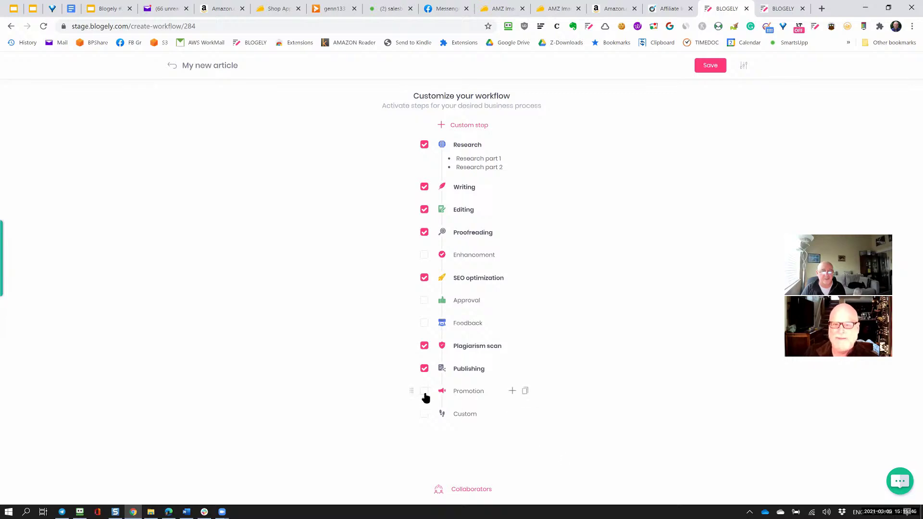
click(425, 394)
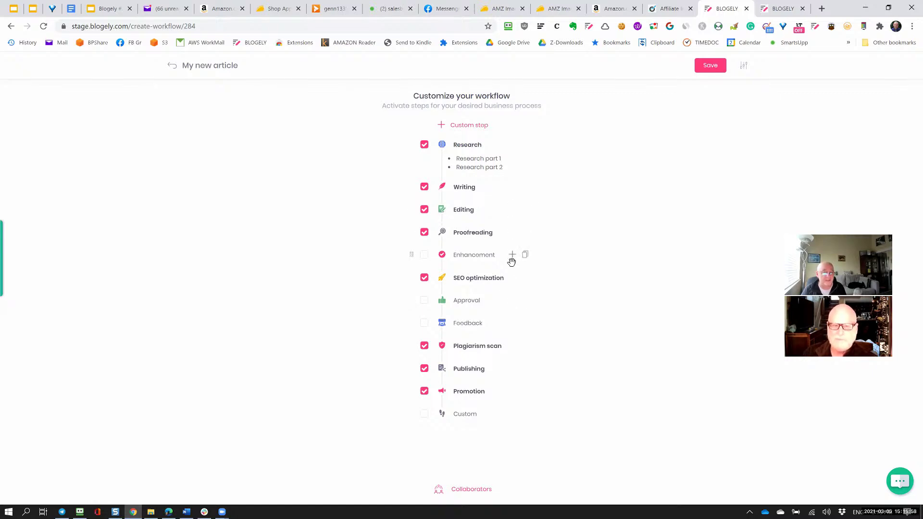
Create a custom workflow step named "Writing part 2" and place it between Editing and Proofreading.
click(444, 126)
click(441, 235)
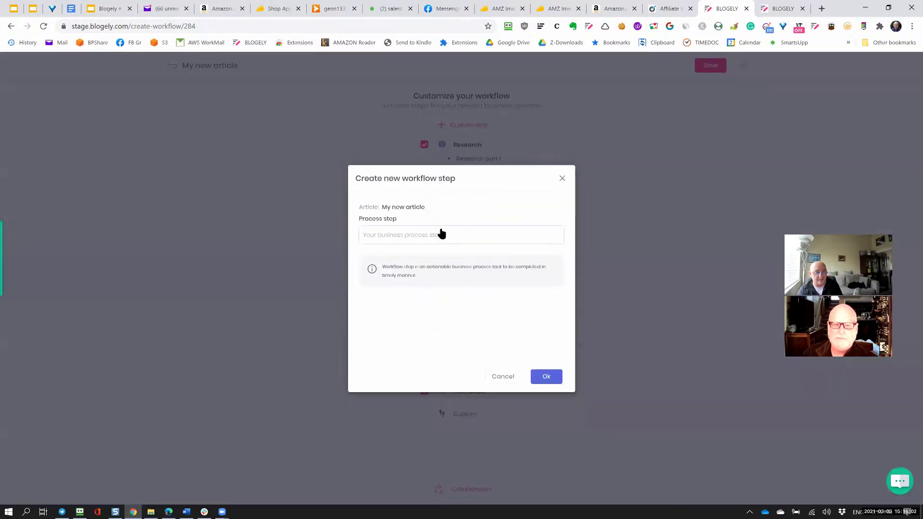
text(Writing part 2)
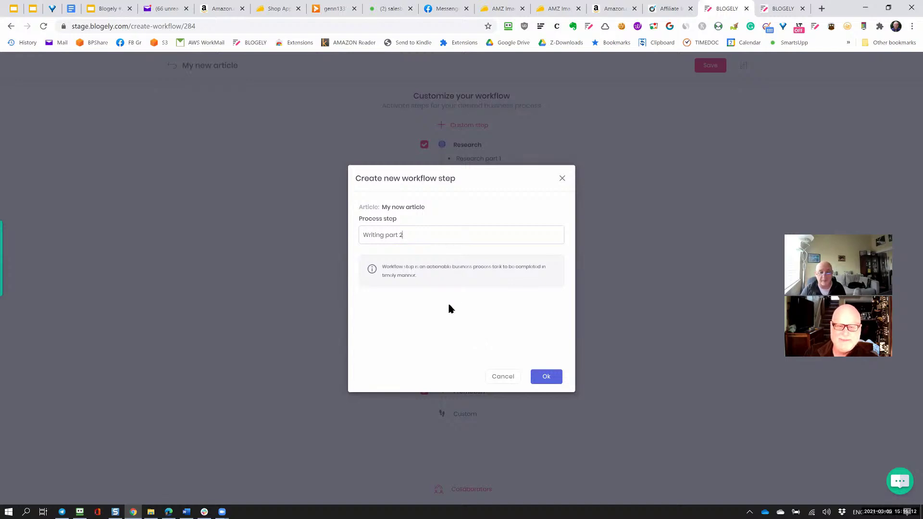
click(540, 377)
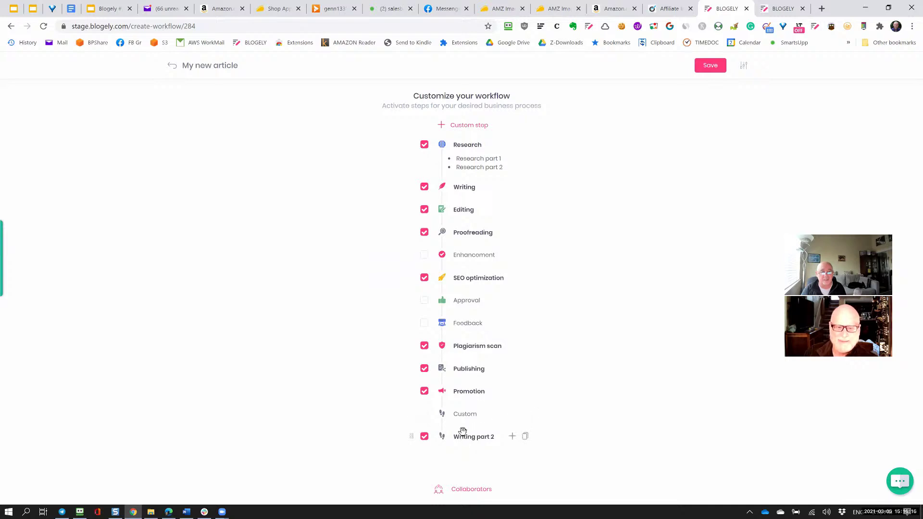
drag(462, 434, 464, 230)
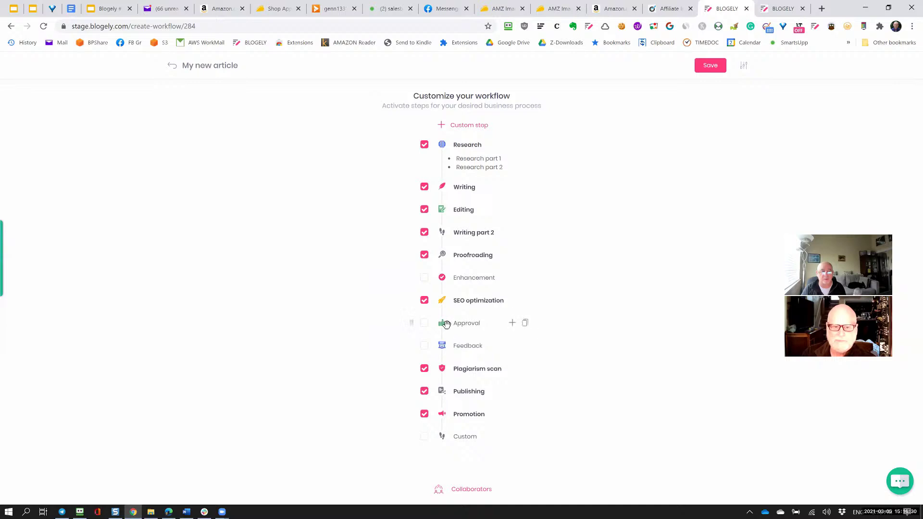
Duplicate the Approval step twice, placing one copy between Writing and Editing and the other between Plagiarism scan and Publishing.
click(526, 324)
click(525, 324)
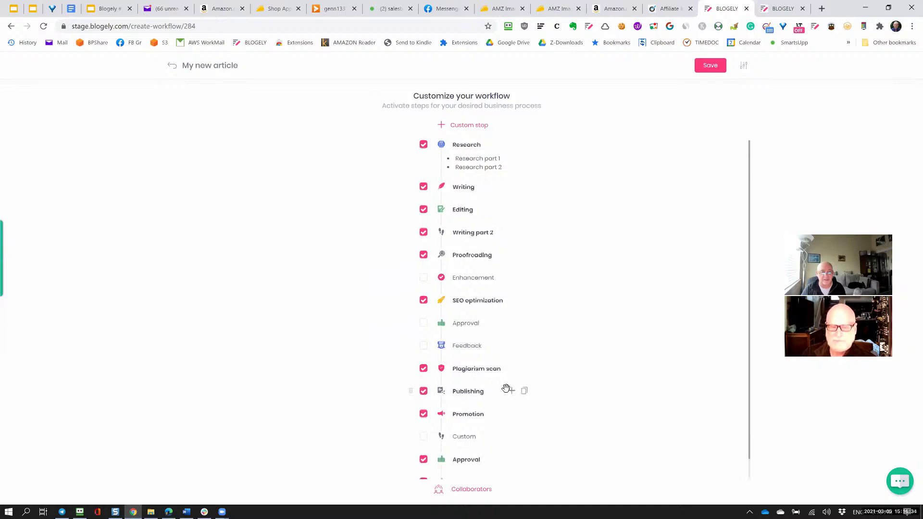
scroll(495, 404, down, 1)
drag(466, 442, 476, 186)
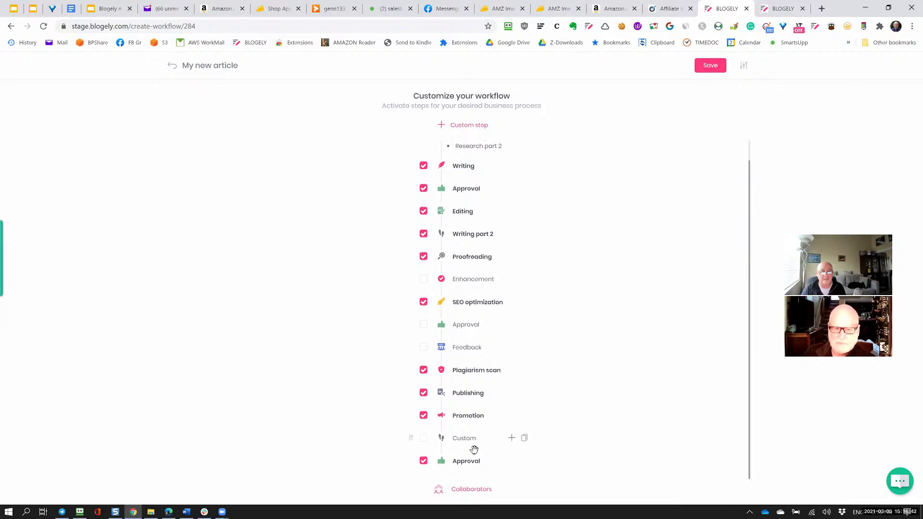
drag(470, 461, 471, 392)
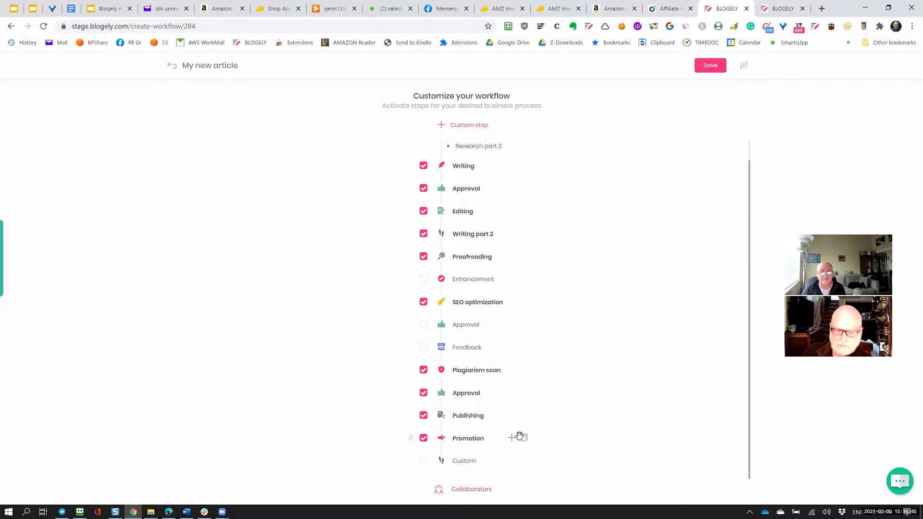
Save the customized workflow and look through its assignments and executions.
scroll(510, 398, up, 1)
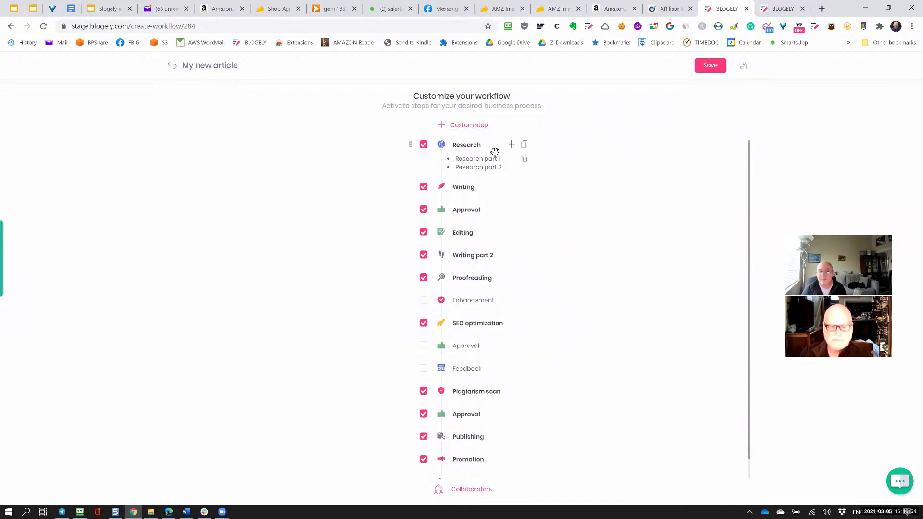
click(710, 66)
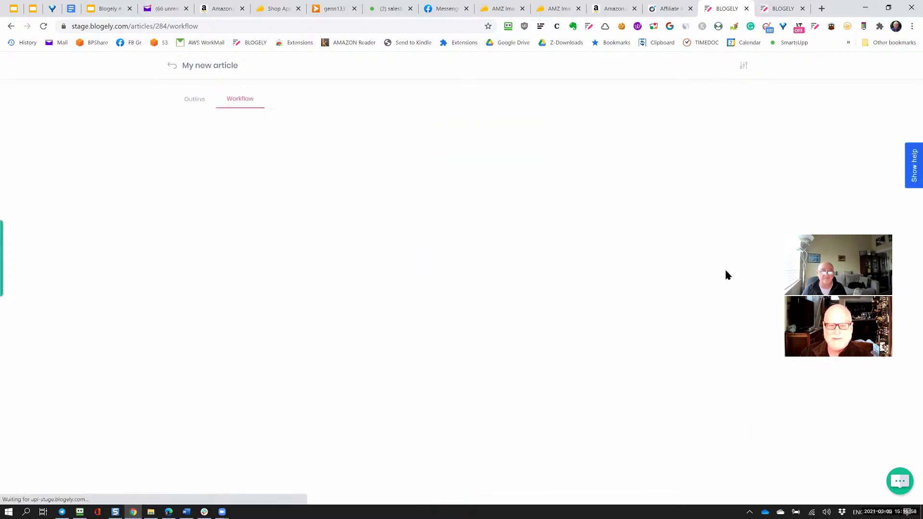
scroll(681, 279, down, 10)
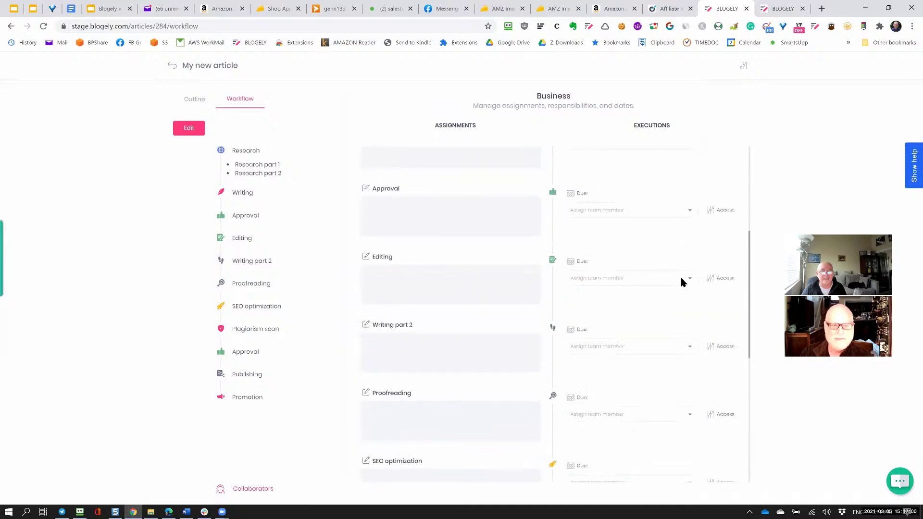
Review the assignment and execution fields of the workflow steps from Research to Promotion, and dismiss the chat notification.
scroll(681, 279, up, 10)
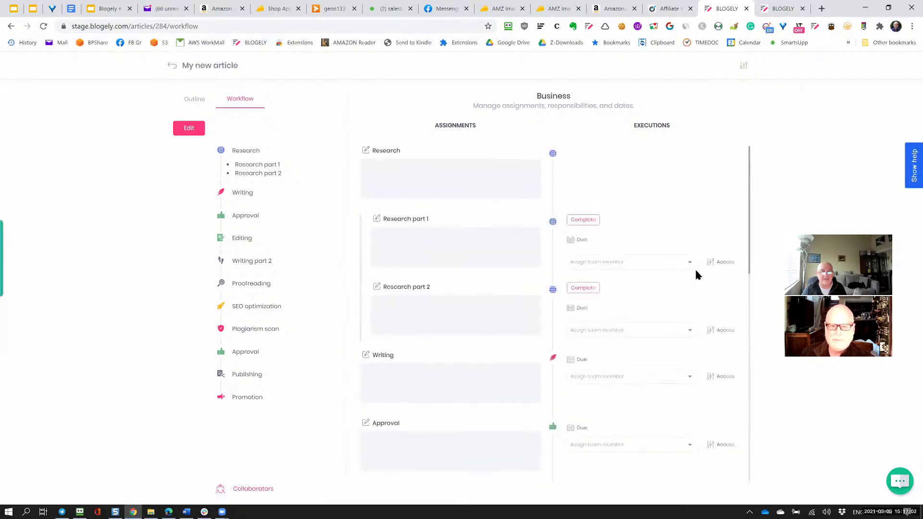
scroll(442, 343, down, 10)
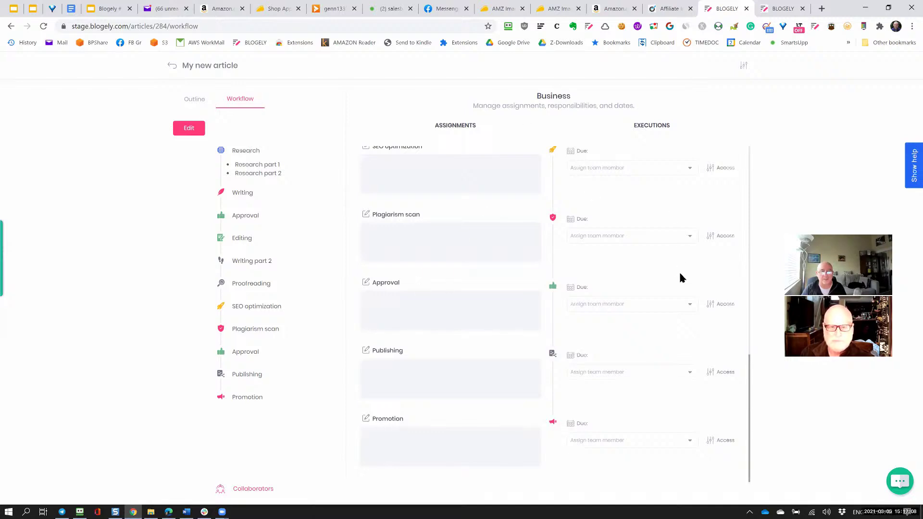
scroll(539, 226, up, 7)
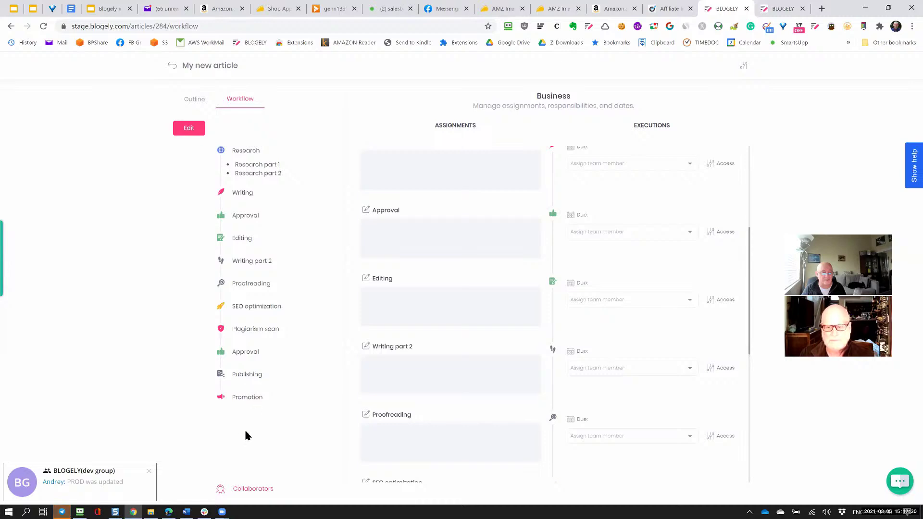
click(149, 471)
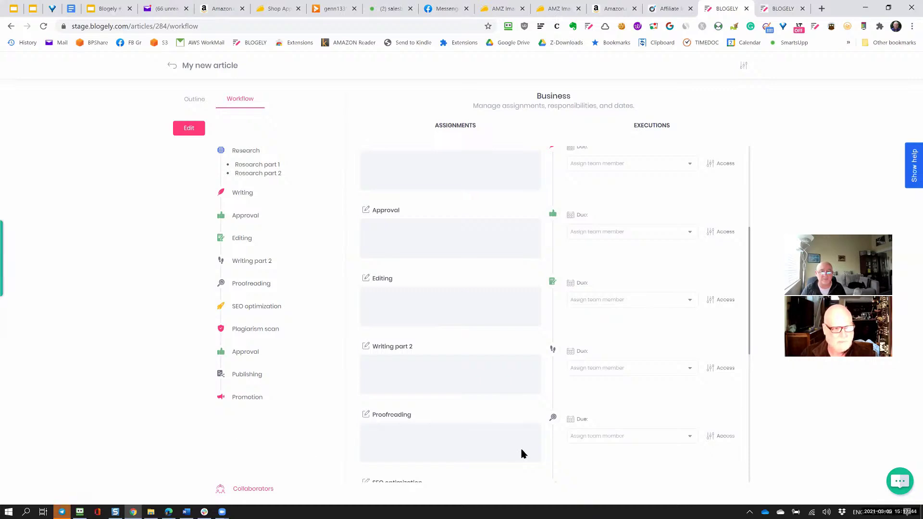
scroll(520, 446, up, 5)
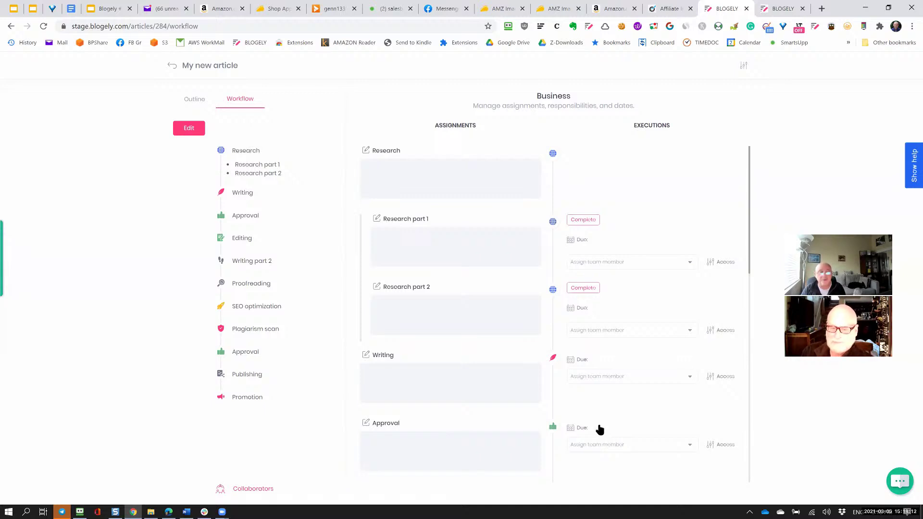
Open the Research part 1 assignment for editing and enter "Here is my video about:" as its opening line.
click(377, 219)
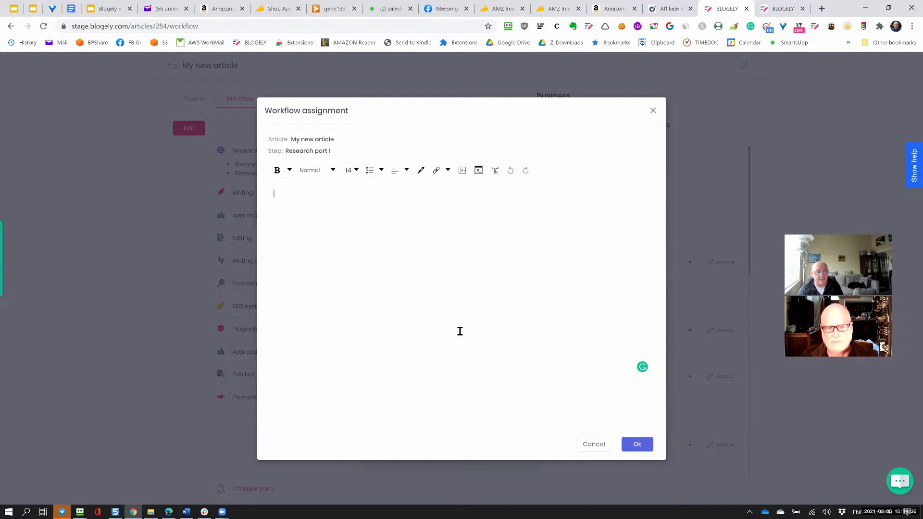
text(Here is m)
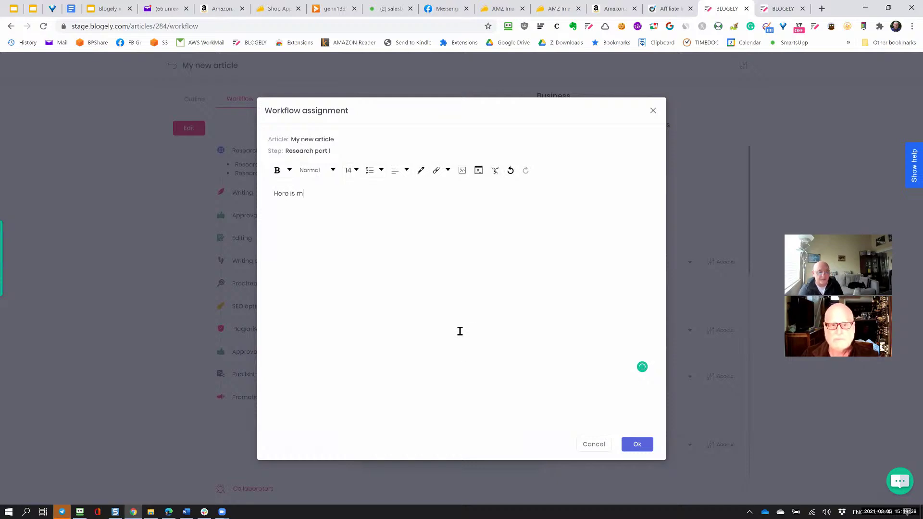
text(y )
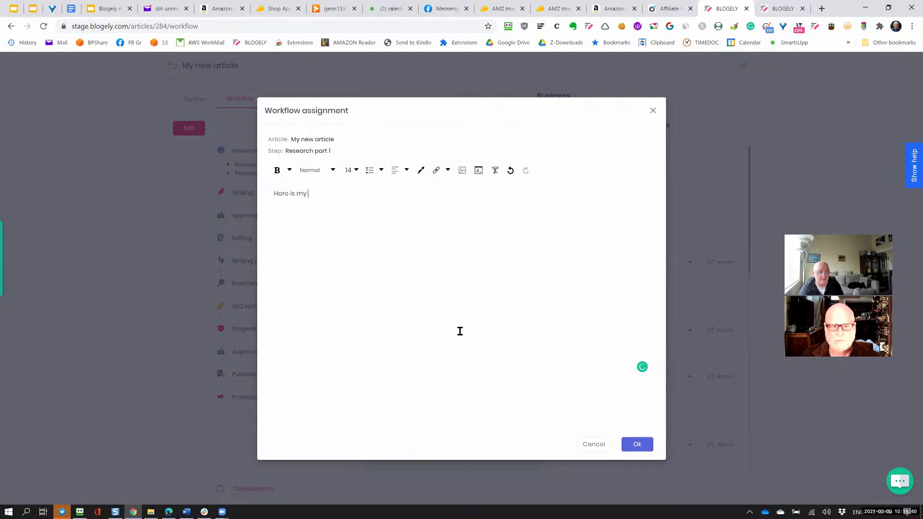
text(video abou)
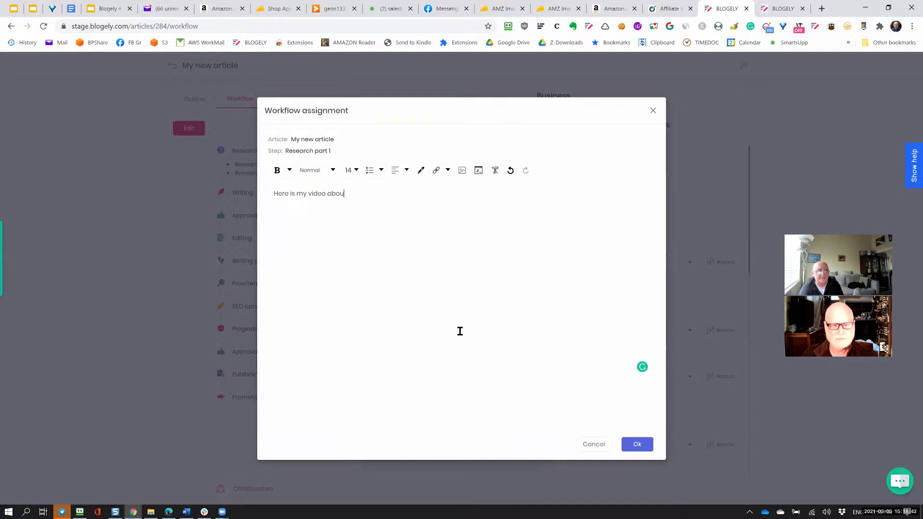
key(BackSpace)
key(BackSpace)
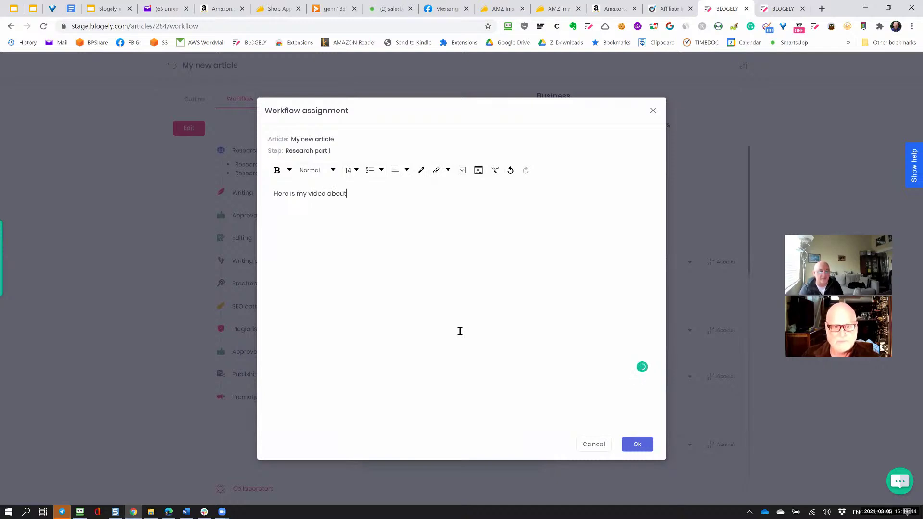
Add "More info about" as a separate line below the opening line and save the Research part 1 assignment.
key(Return)
key(Return)
text(Moer info )
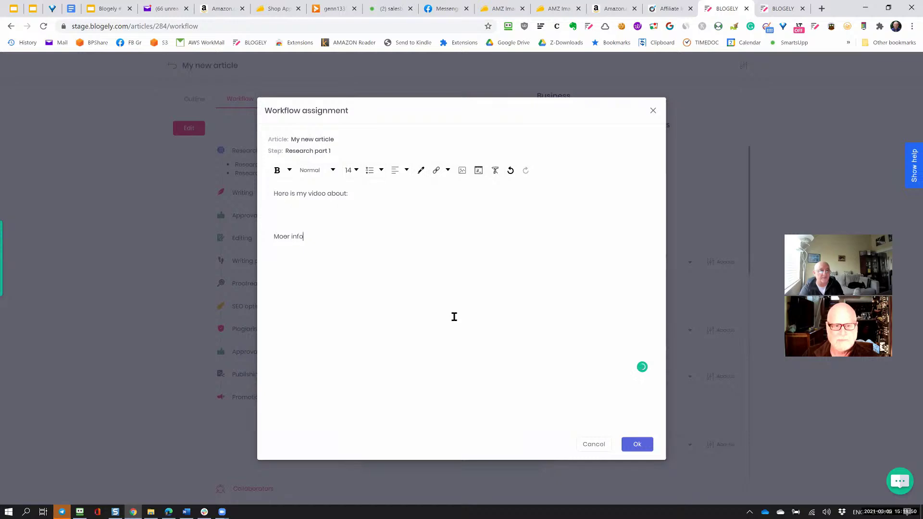
text(about)
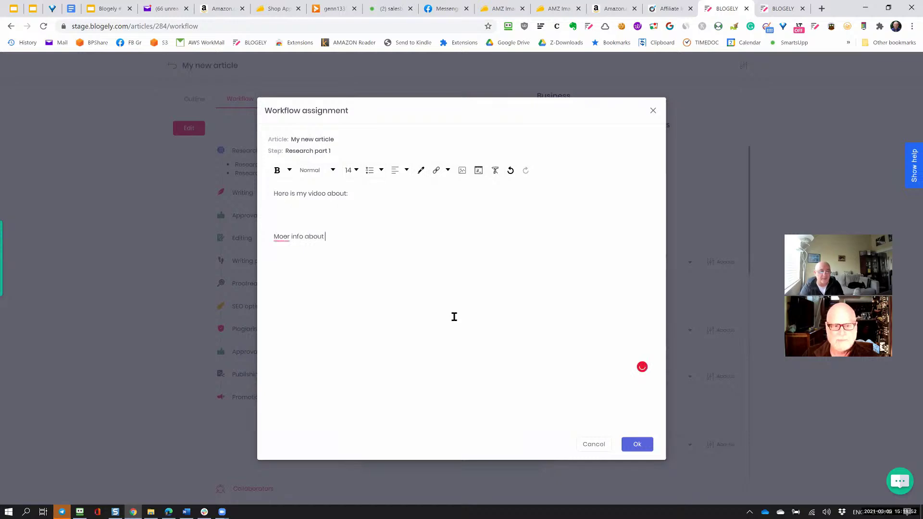
click(285, 235)
key(Delete)
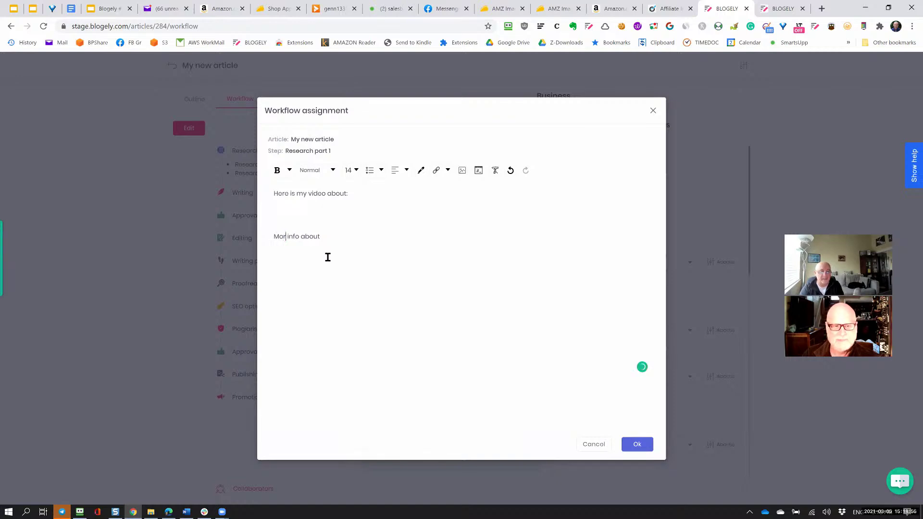
key(Right)
text(e)
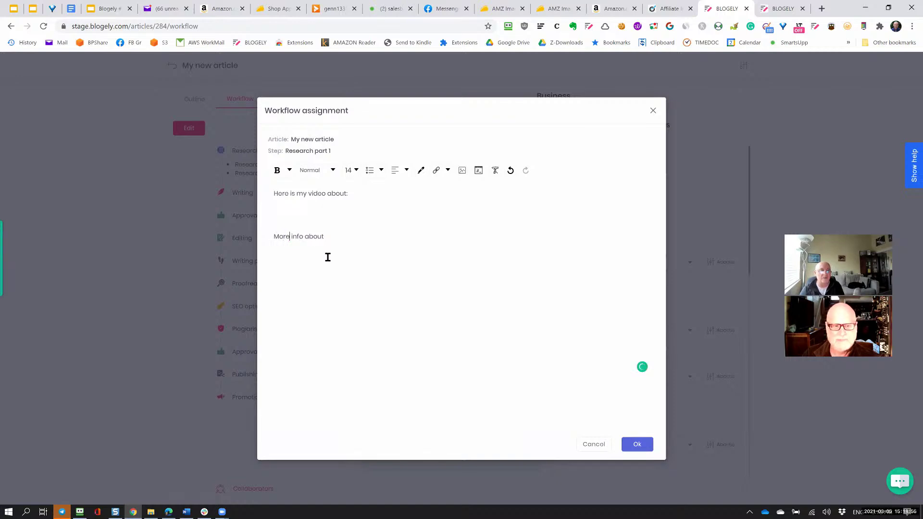
click(440, 268)
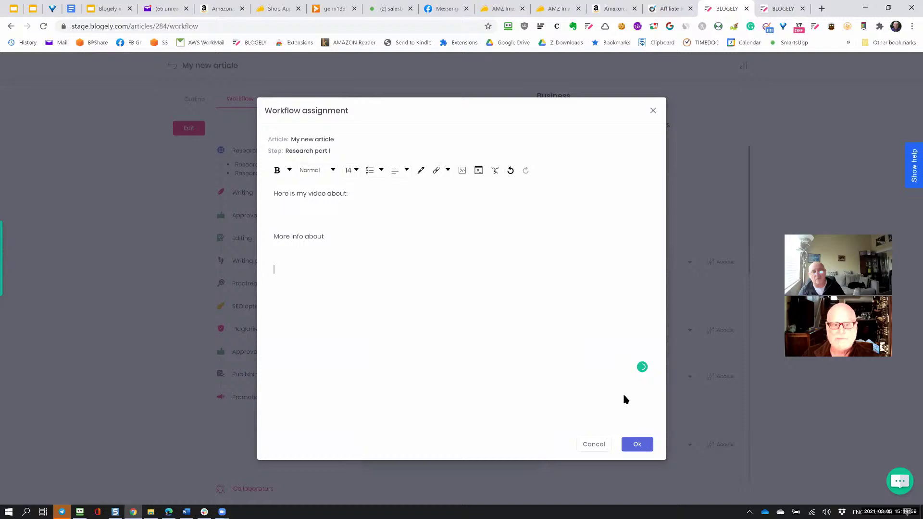
click(637, 445)
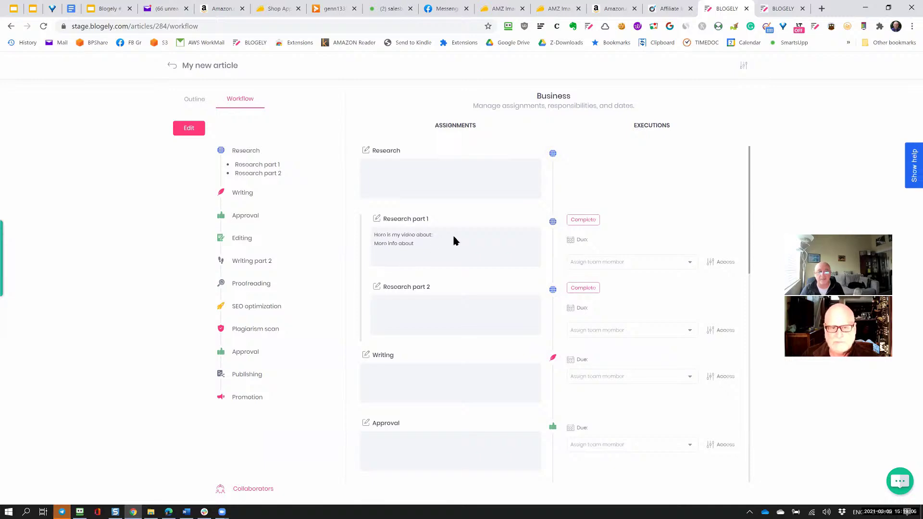
View the Research part 2 assignment and the Proofreading assignment editor, closing each without entering any text.
click(421, 319)
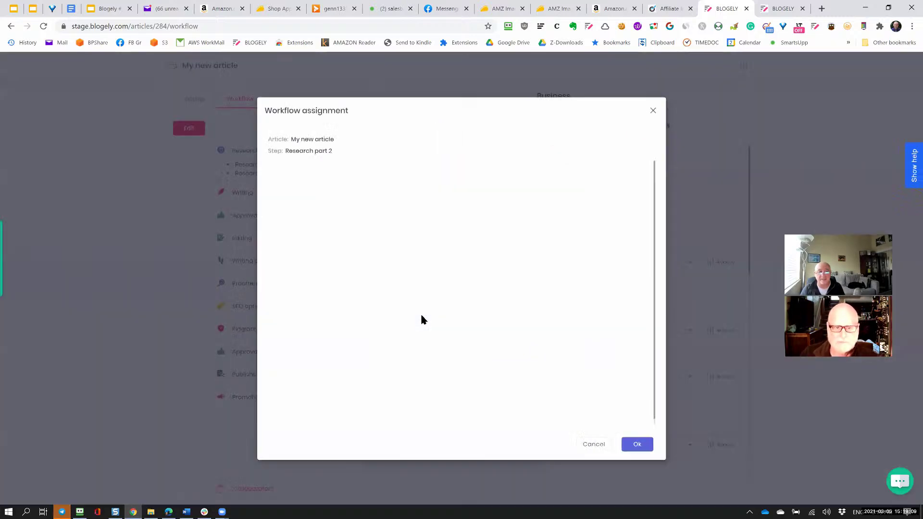
click(653, 111)
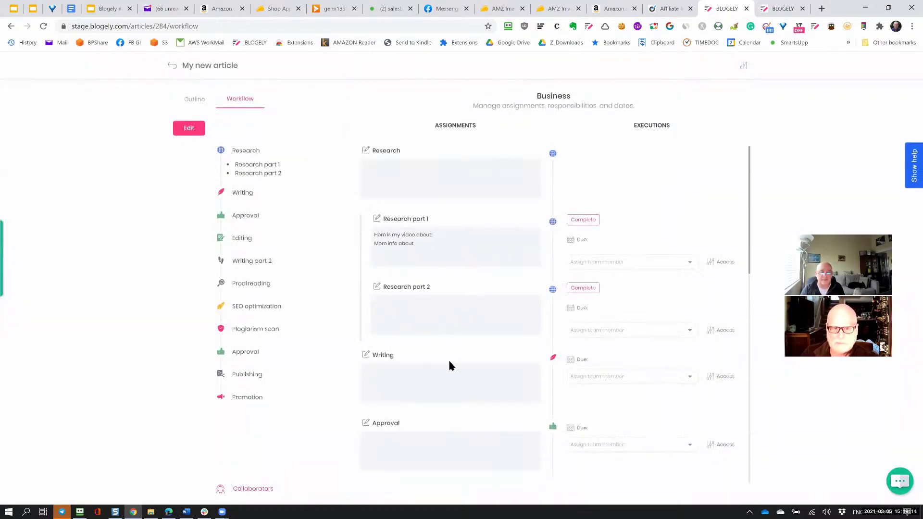
scroll(449, 377, down, 7)
scroll(429, 385, down, 3)
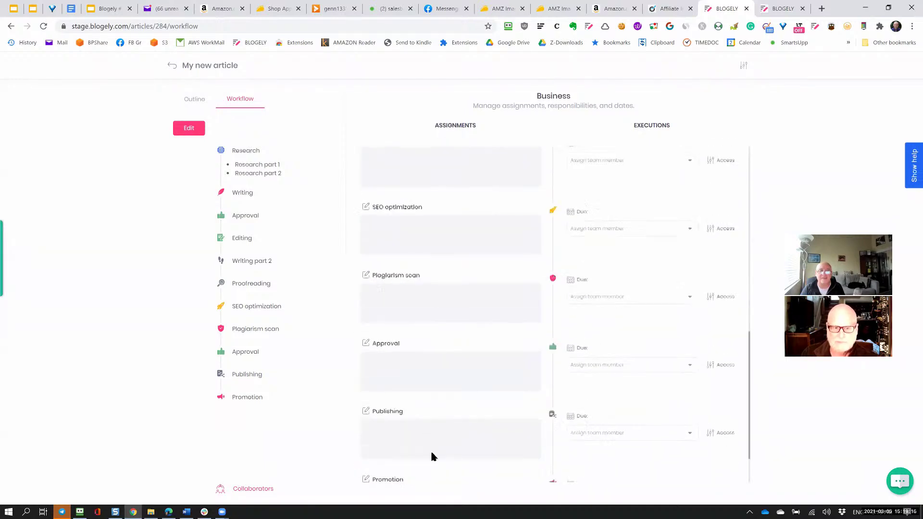
scroll(432, 462, down, 1)
scroll(430, 471, up, 9)
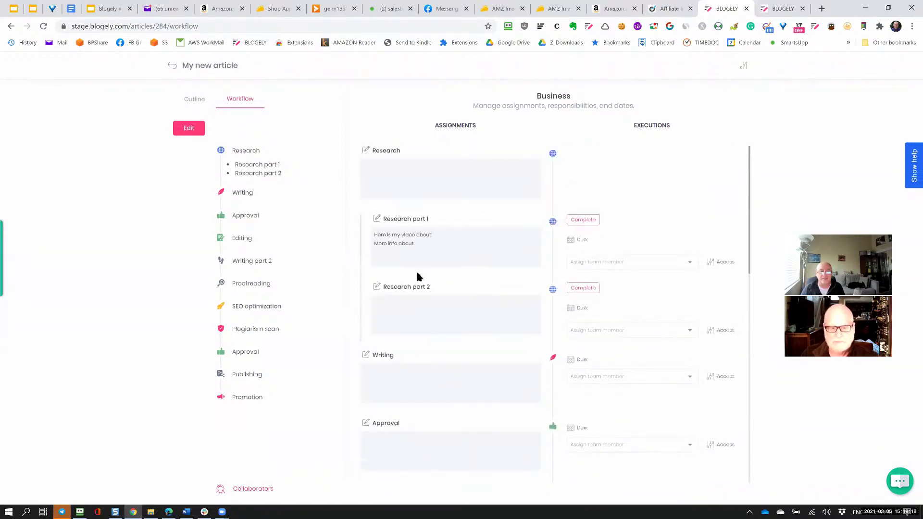
scroll(392, 345, down, 5)
click(366, 292)
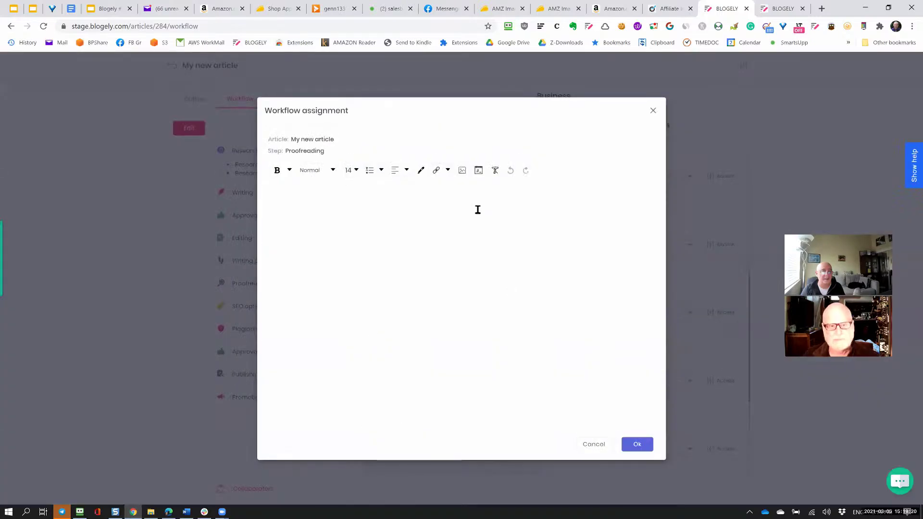
click(588, 443)
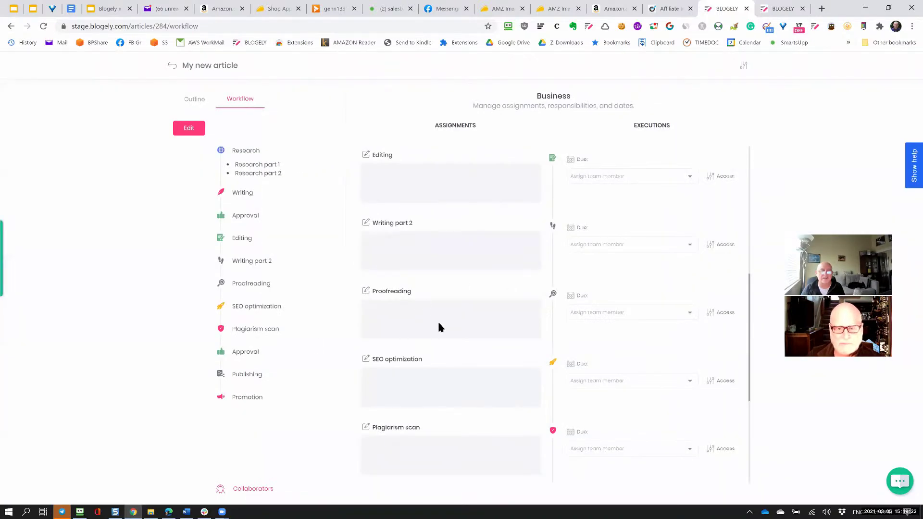
View the assignment editor of the Approval step after Writing, cancel it, and look over the remaining workflow steps.
scroll(437, 320, up, 5)
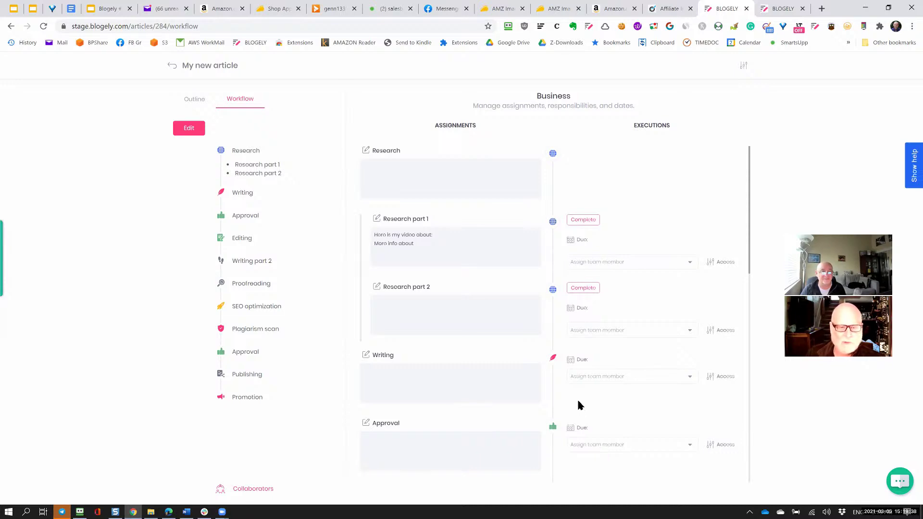
scroll(579, 405, down, 4)
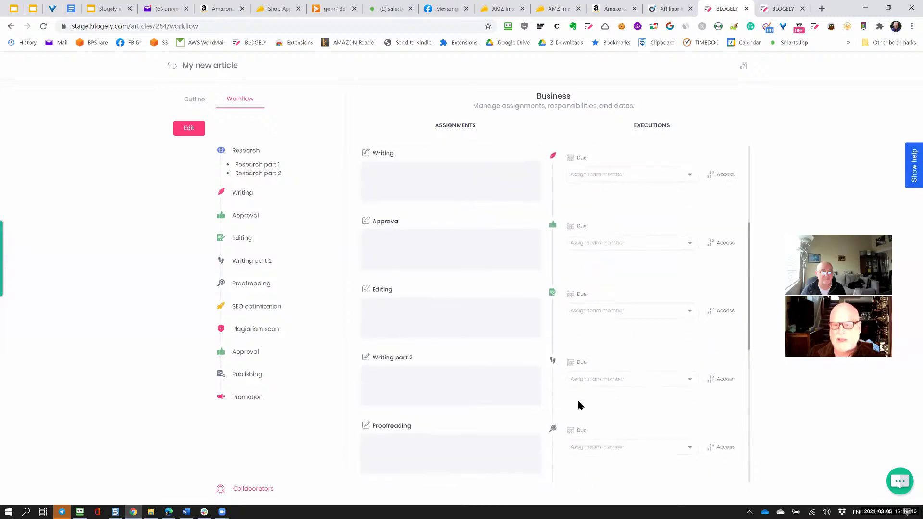
click(365, 220)
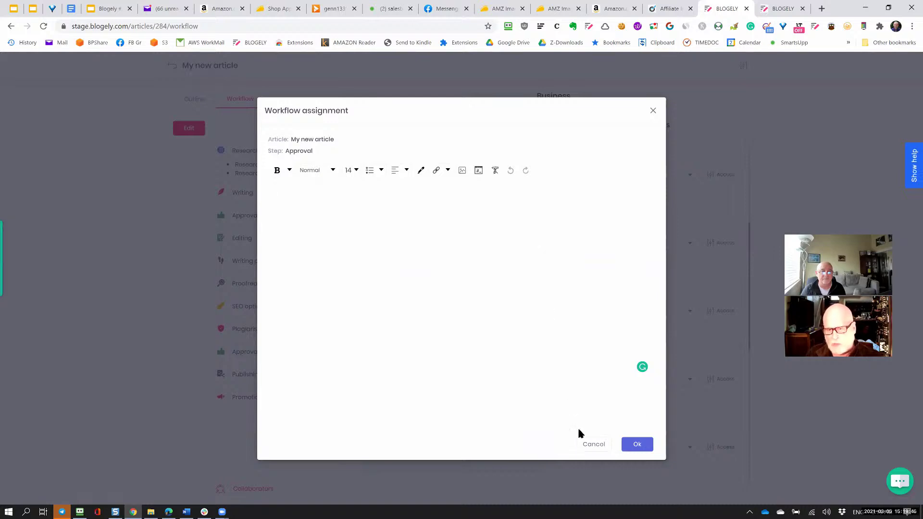
click(594, 444)
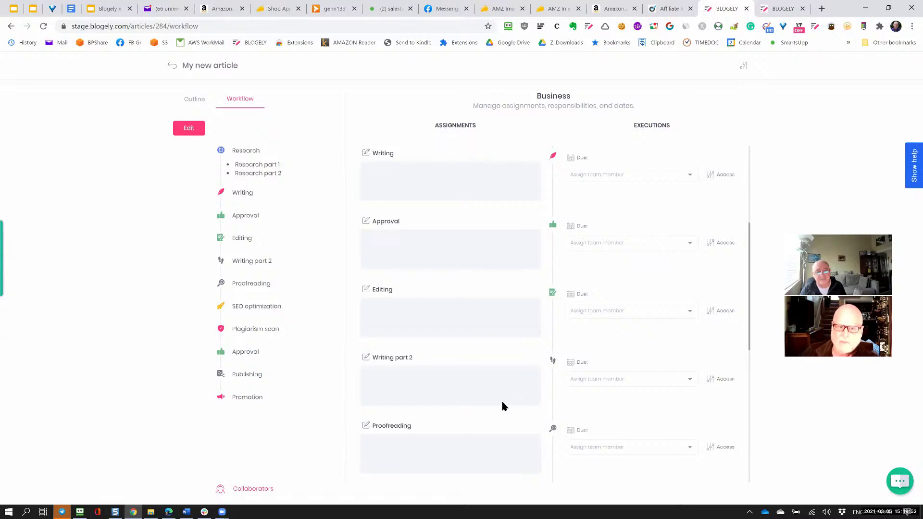
scroll(489, 405, up, 4)
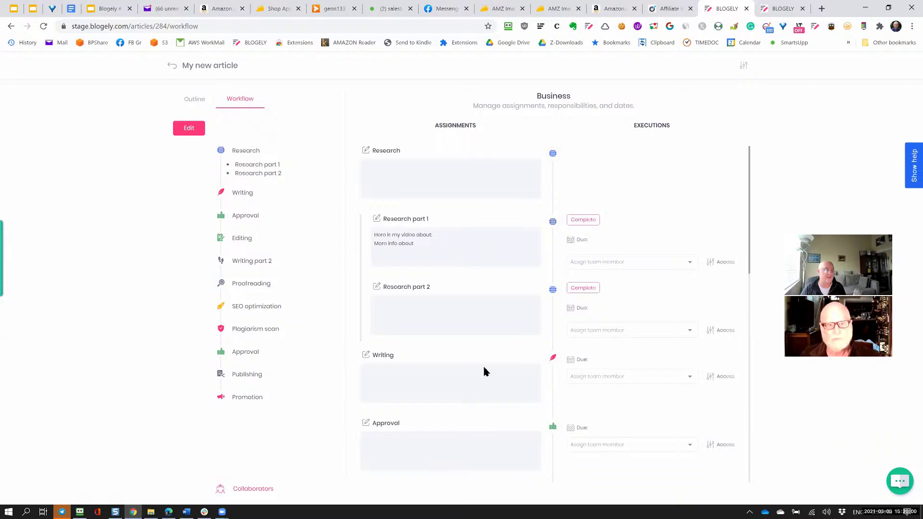
scroll(529, 409, down, 10)
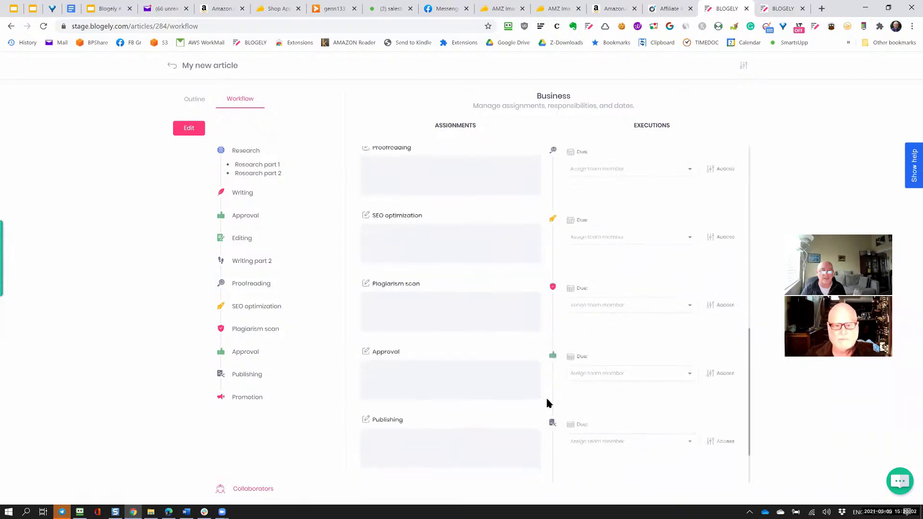
scroll(547, 404, up, 10)
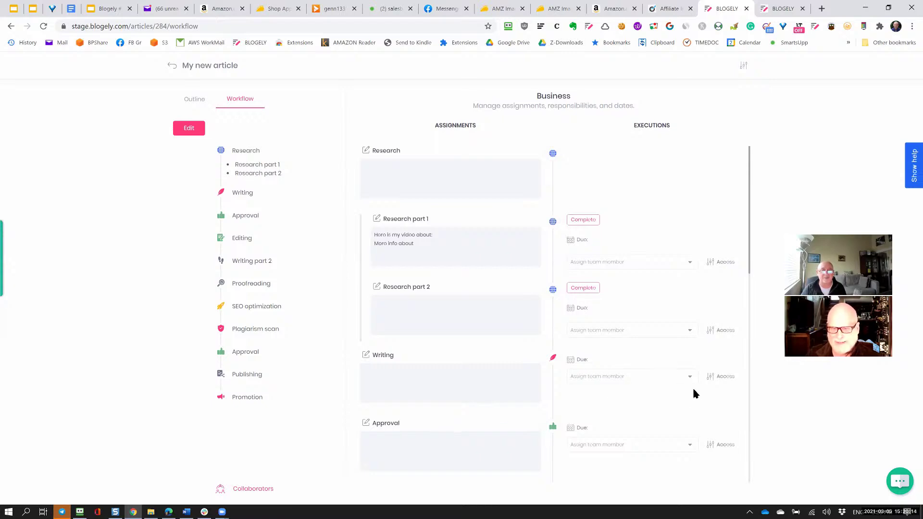
Show the workflow's template options, and view the saved Research part 1 assignment without changing it.
click(744, 67)
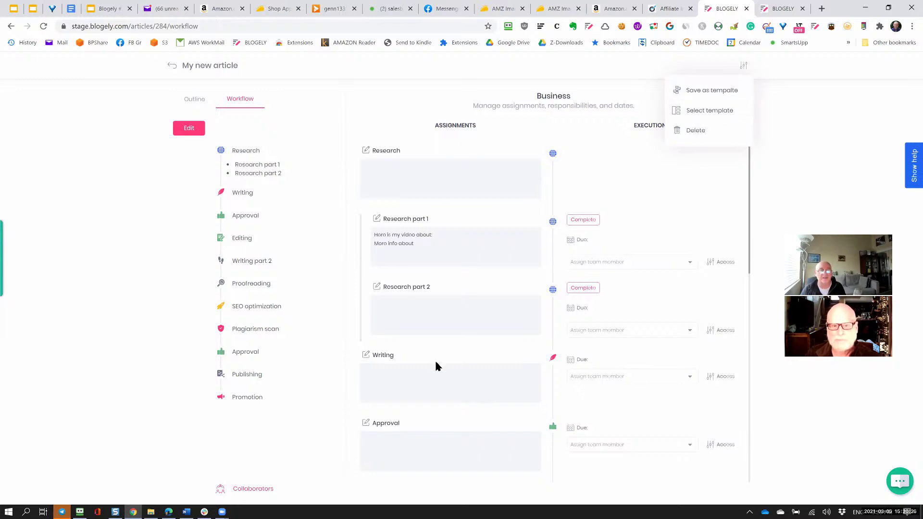
click(467, 260)
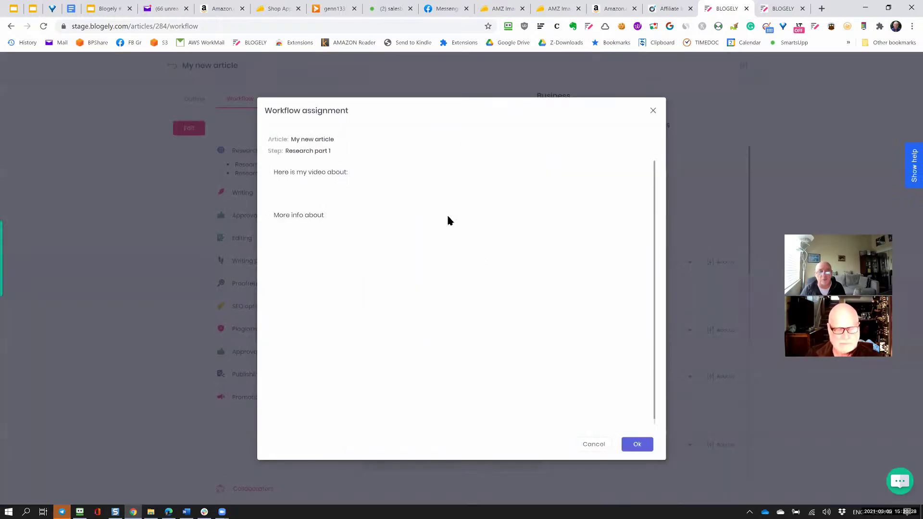
click(593, 444)
Save the current workflow of "My new article" as a template named "My template for the flow in sdsdfsf".
scroll(437, 370, down, 5)
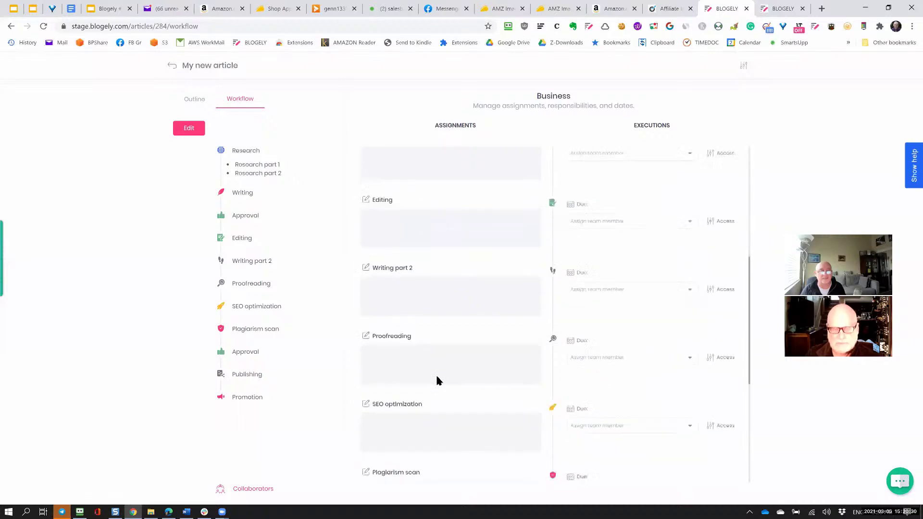
scroll(436, 382, down, 5)
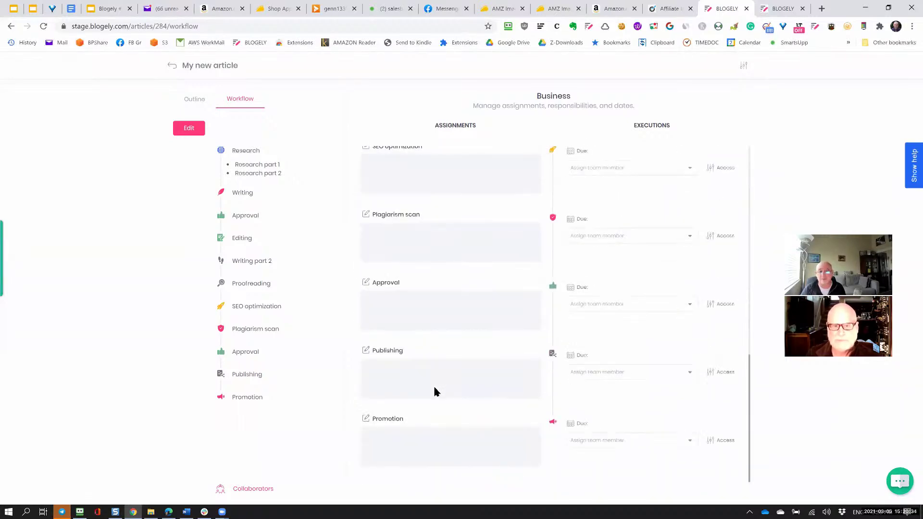
scroll(434, 388, up, 10)
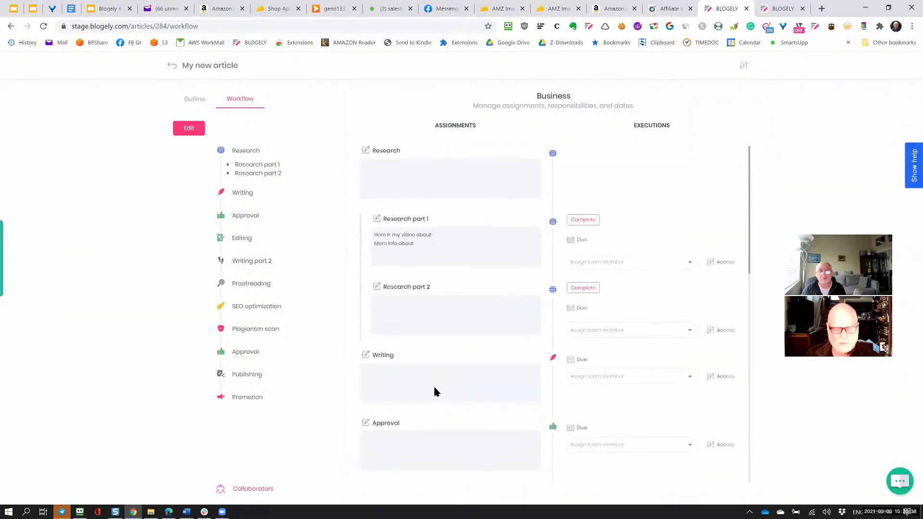
click(743, 66)
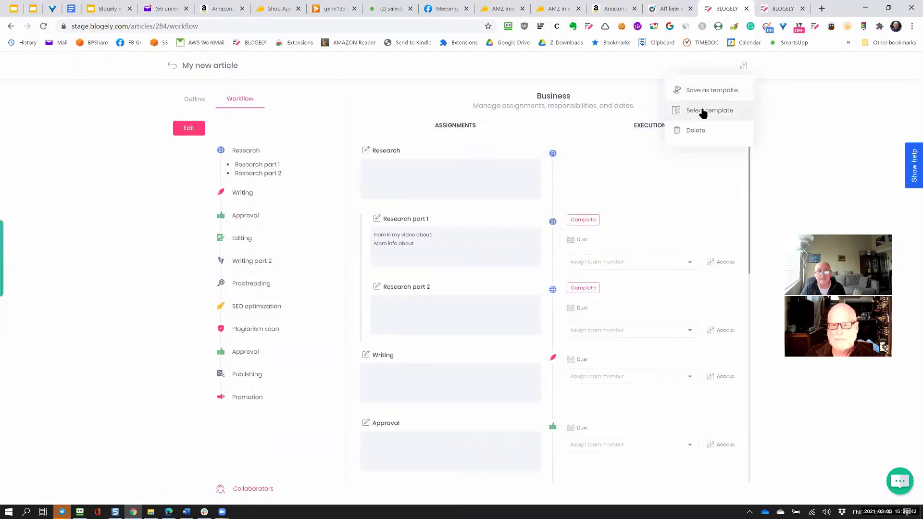
click(693, 91)
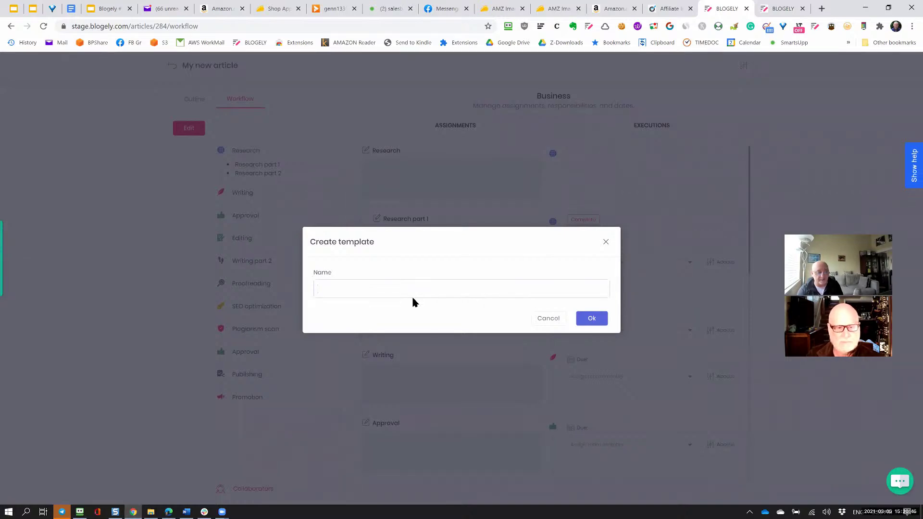
text(m)
key(BackSpace)
text(M)
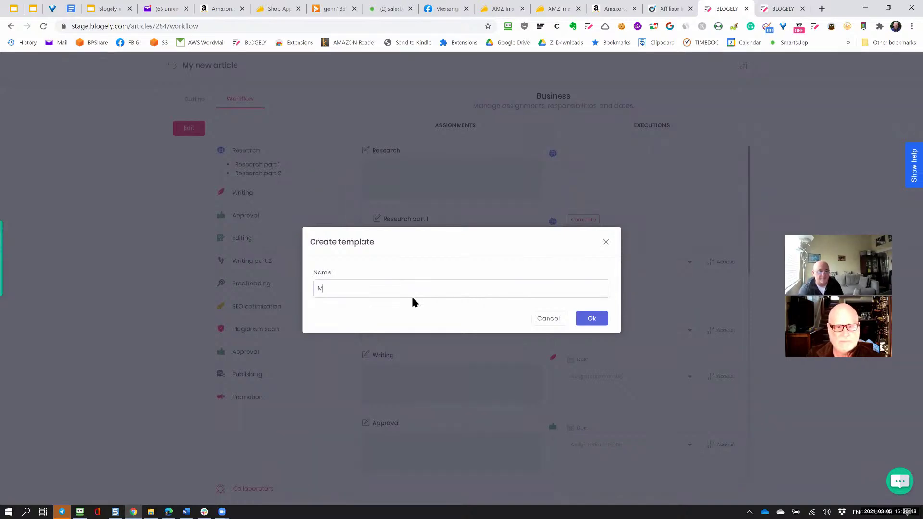
text(y templato for t)
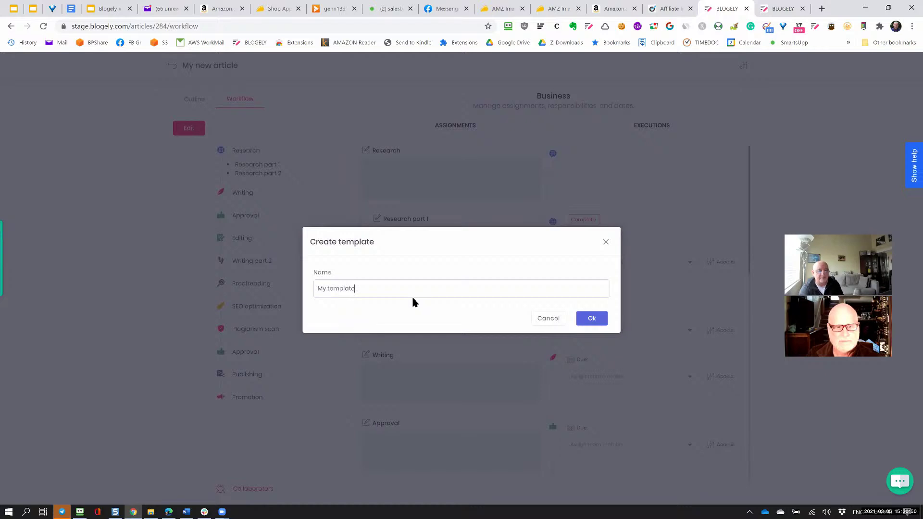
text(he flow in)
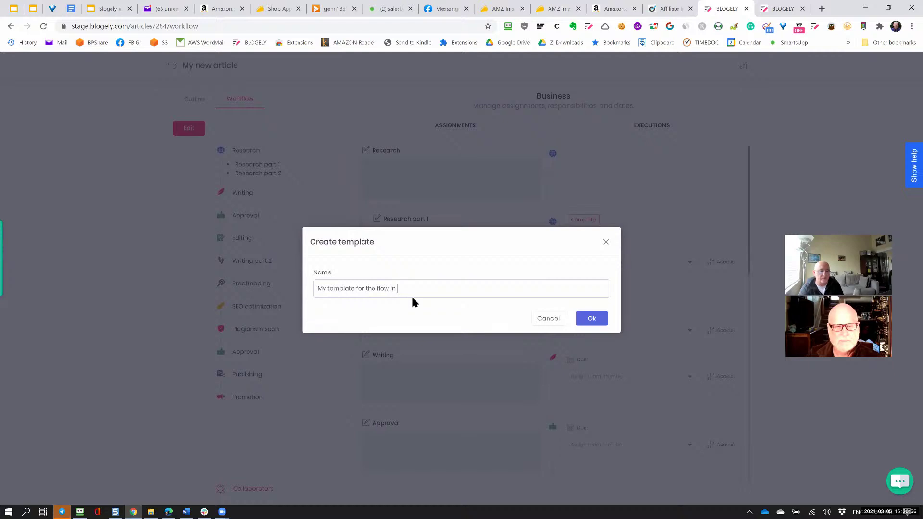
text( sdsdfsf)
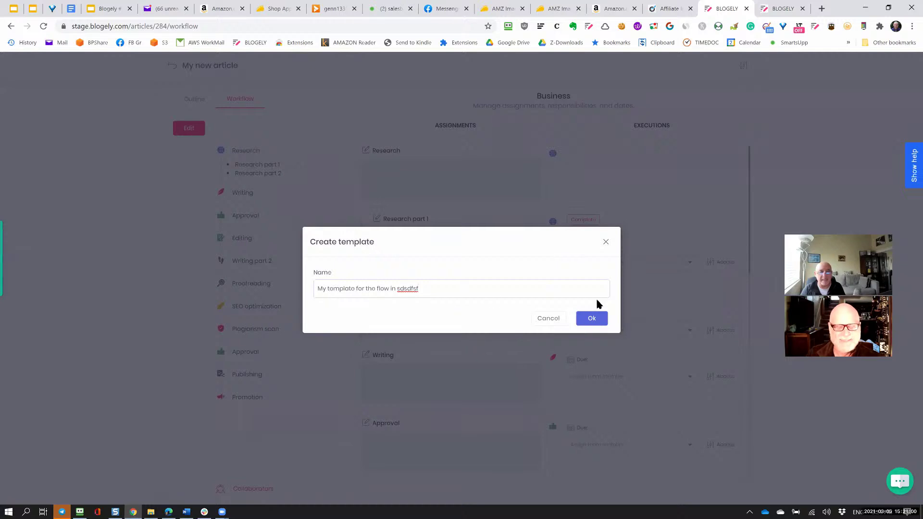
click(593, 319)
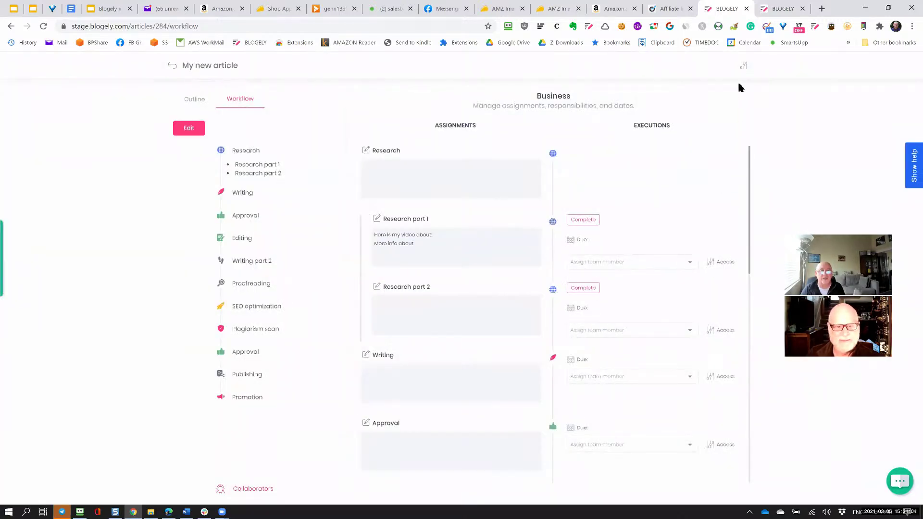
View the available workflow templates with "My template for the flow in sdsdfsf" chosen, and close the selection without applying it.
click(743, 66)
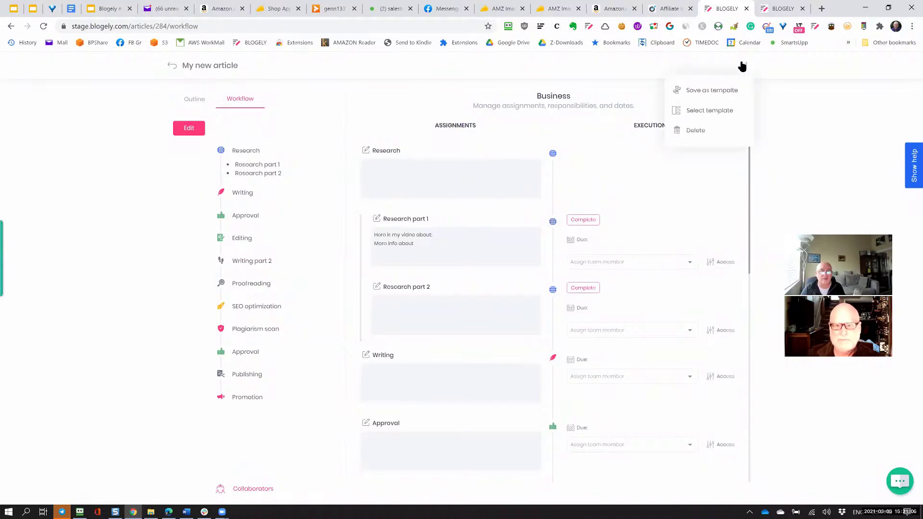
click(701, 111)
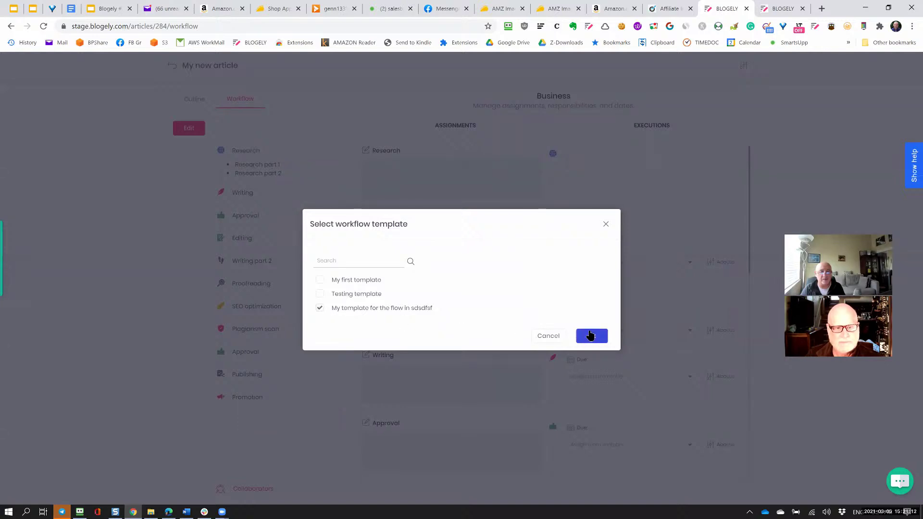
click(551, 332)
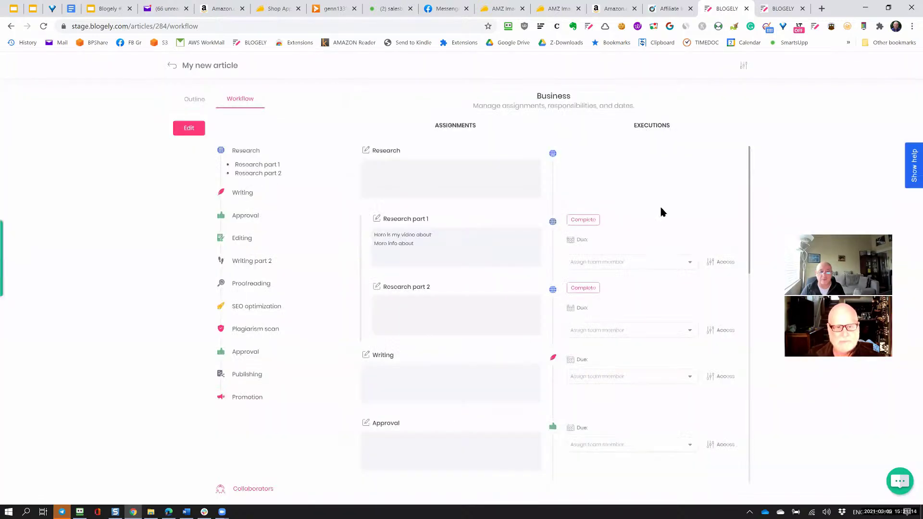
Try to select a workflow template for the article "SEO Basics: Complete Beginner's Guide to Search Engine Optimization".
click(171, 67)
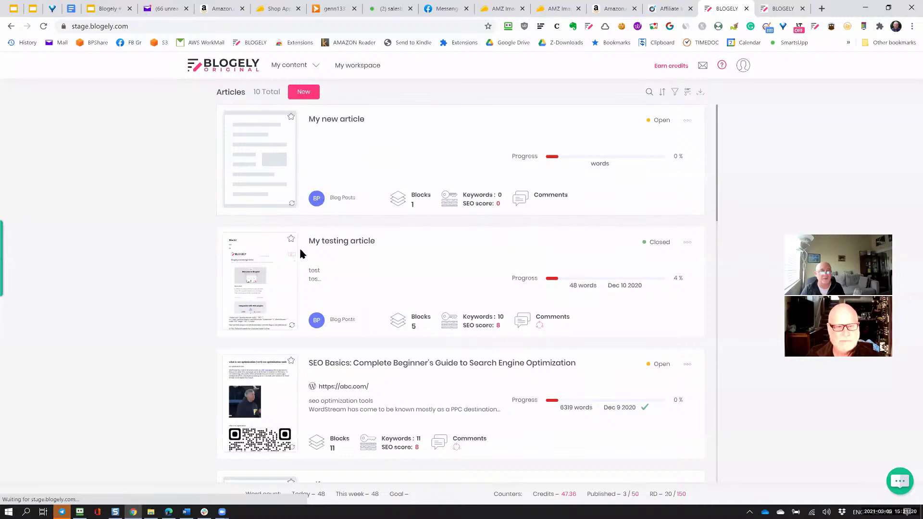
click(273, 279)
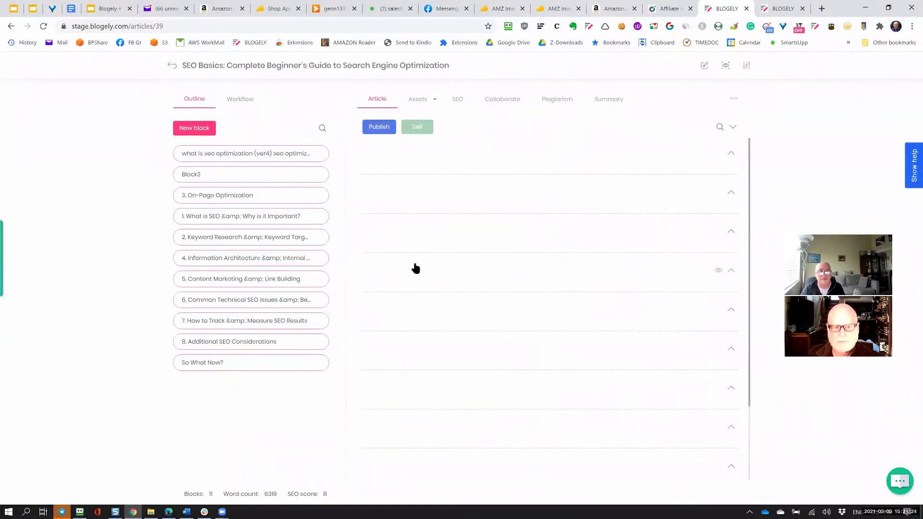
click(243, 100)
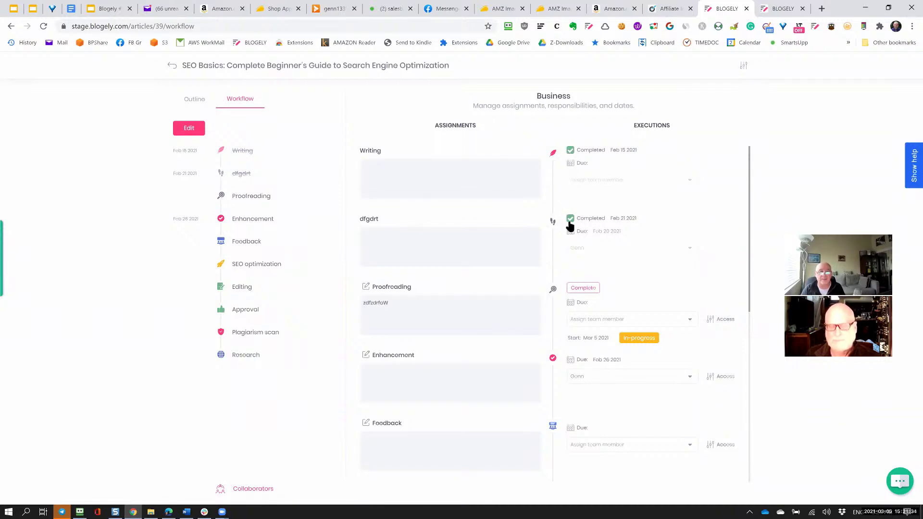
click(744, 66)
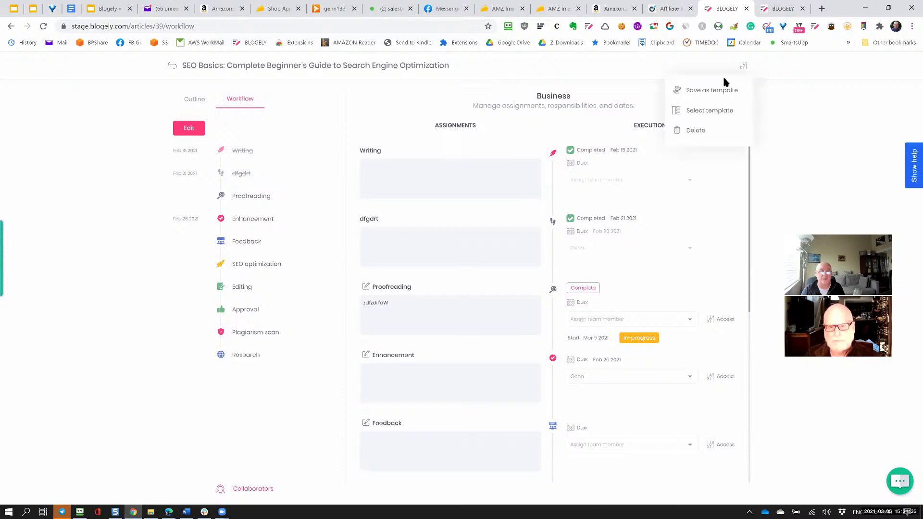
click(692, 111)
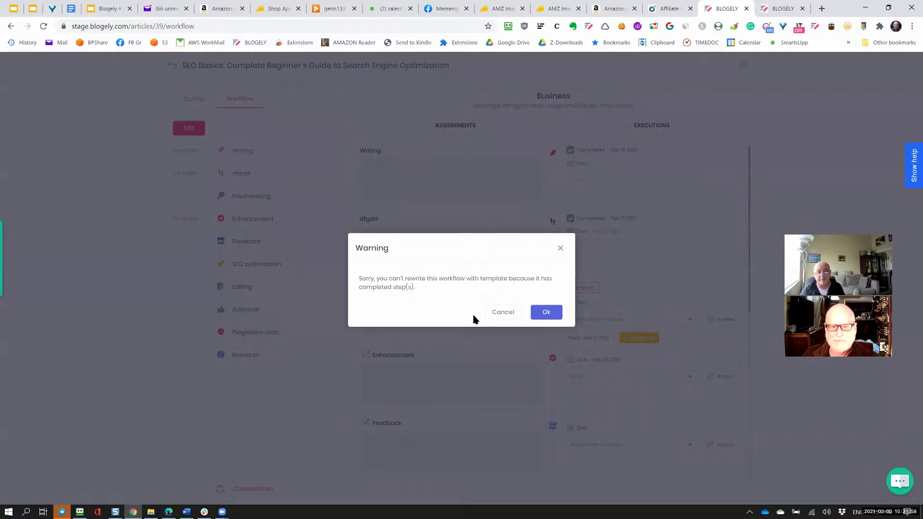
click(504, 313)
Return to the article list and open the workflow of "My new article".
click(167, 63)
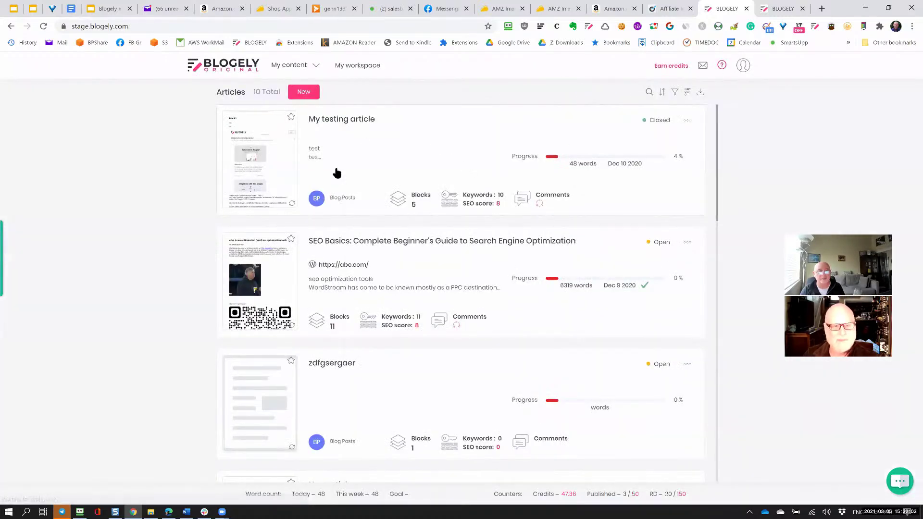
click(391, 173)
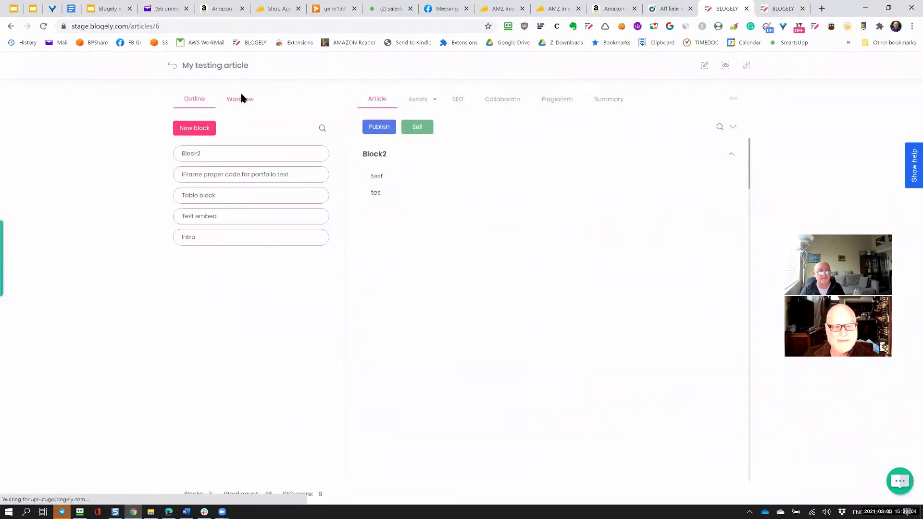
click(174, 65)
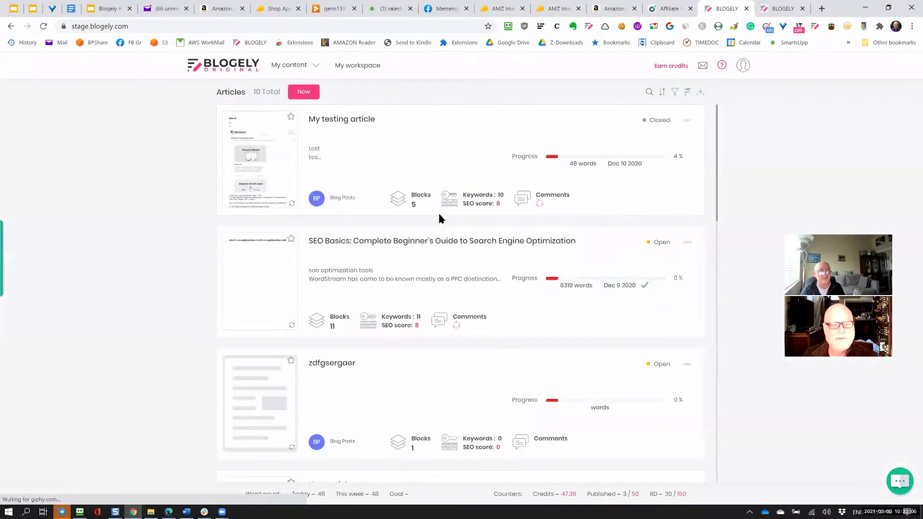
scroll(439, 216, down, 5)
scroll(439, 219, down, 4)
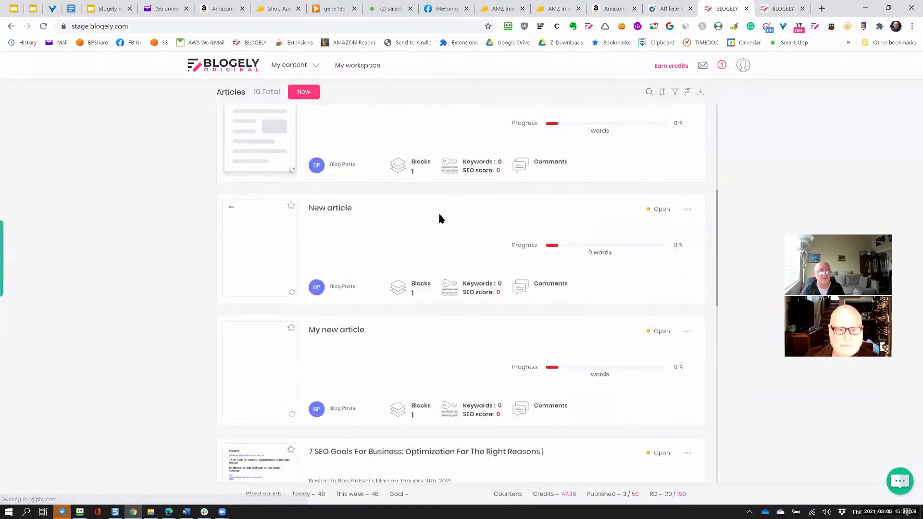
click(274, 223)
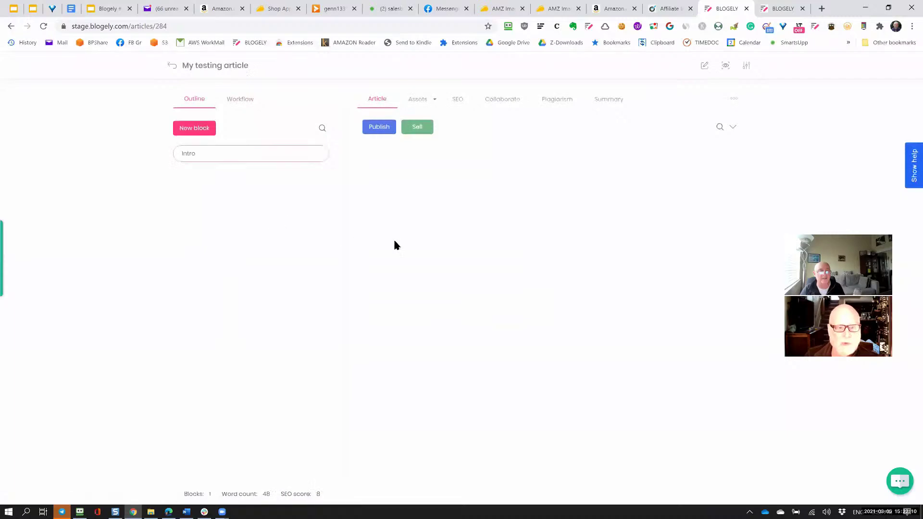
click(240, 101)
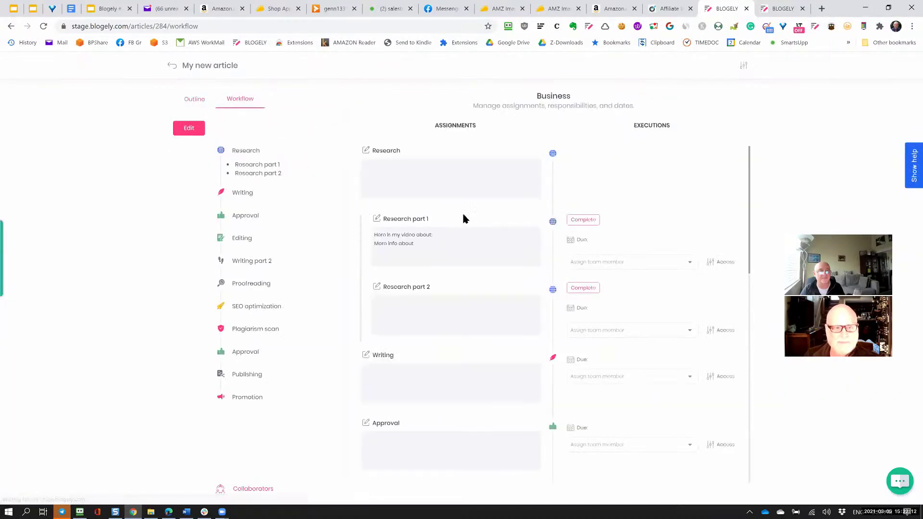
Set the due date of the Writing step to Mar 8 2021.
scroll(464, 216, down, 3)
scroll(712, 202, up, 3)
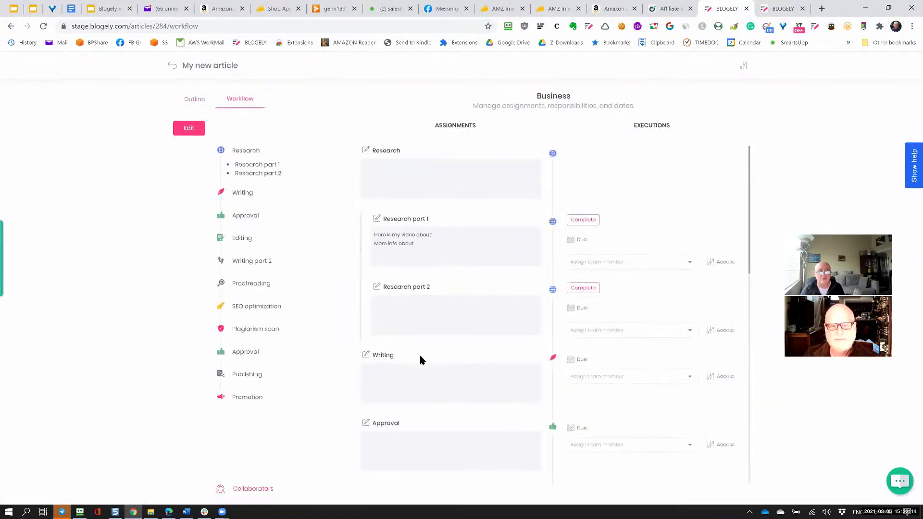
scroll(616, 320, down, 4)
scroll(619, 320, up, 4)
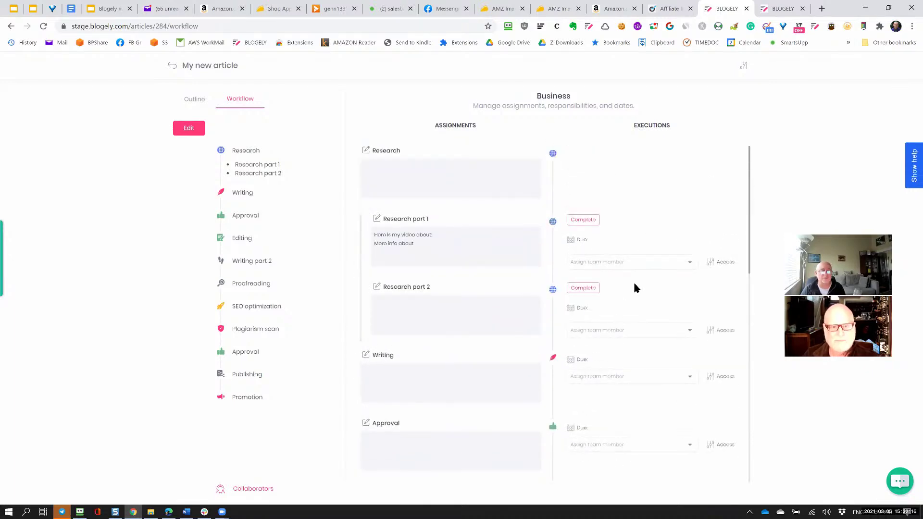
scroll(634, 283, down, 3)
scroll(635, 282, up, 3)
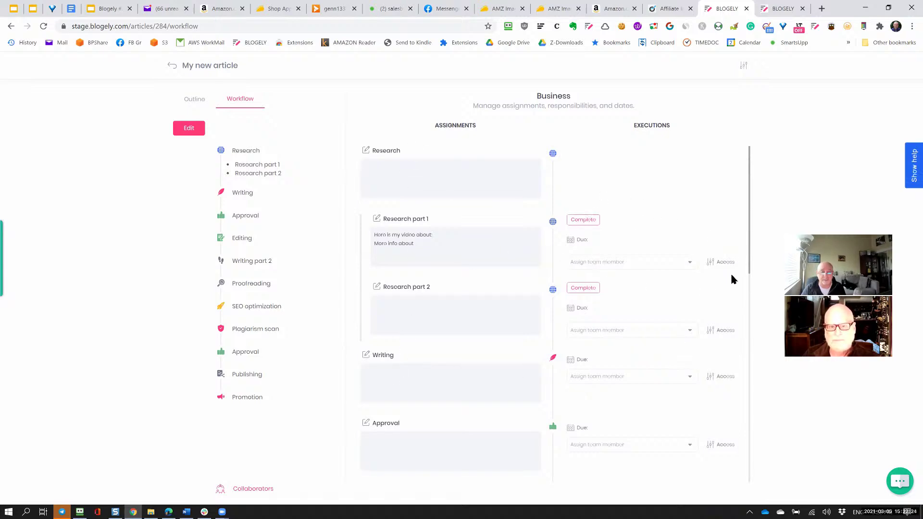
scroll(624, 300, down, 3)
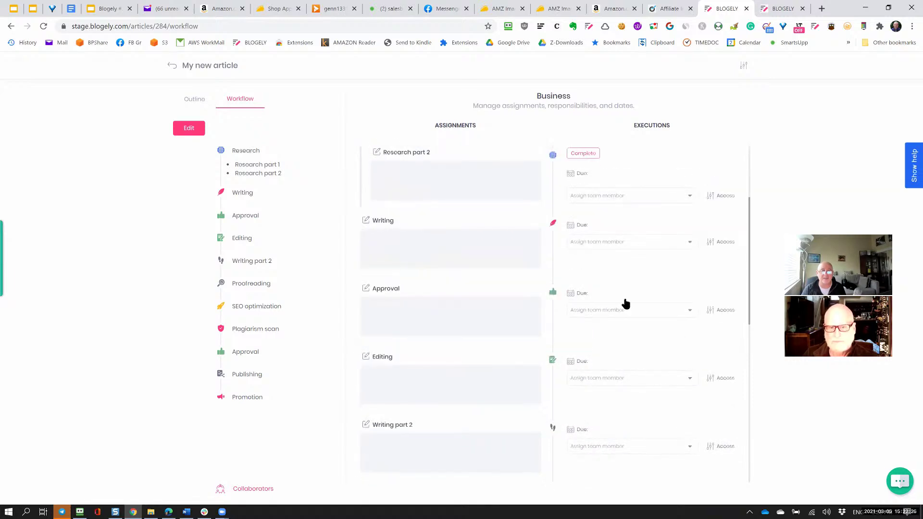
scroll(625, 301, up, 2)
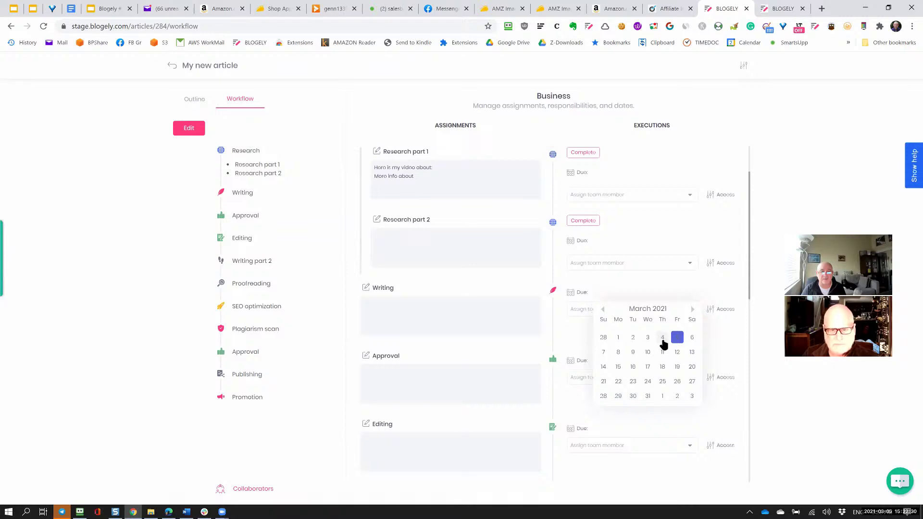
click(618, 353)
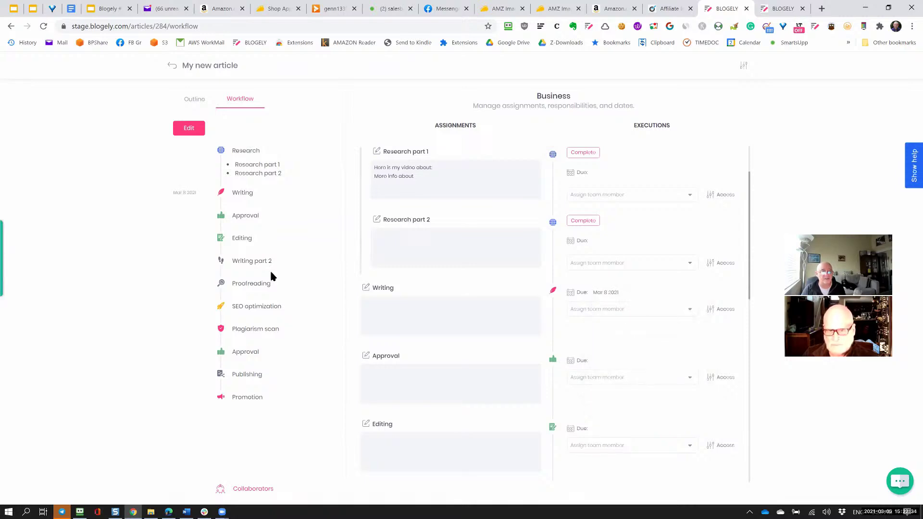
Set the due date of the Approval step after Writing to Mar 8 2021 and of the Editing step to Mar 9 2021.
click(575, 364)
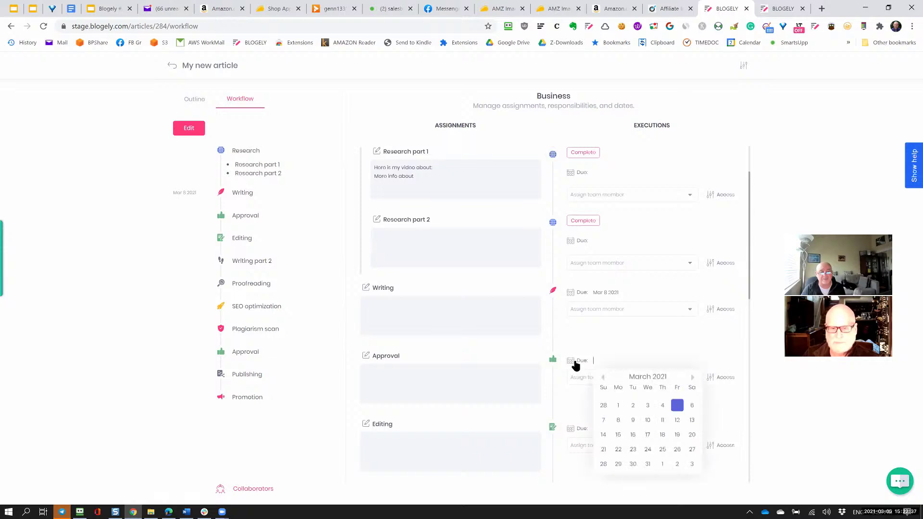
click(618, 420)
click(569, 435)
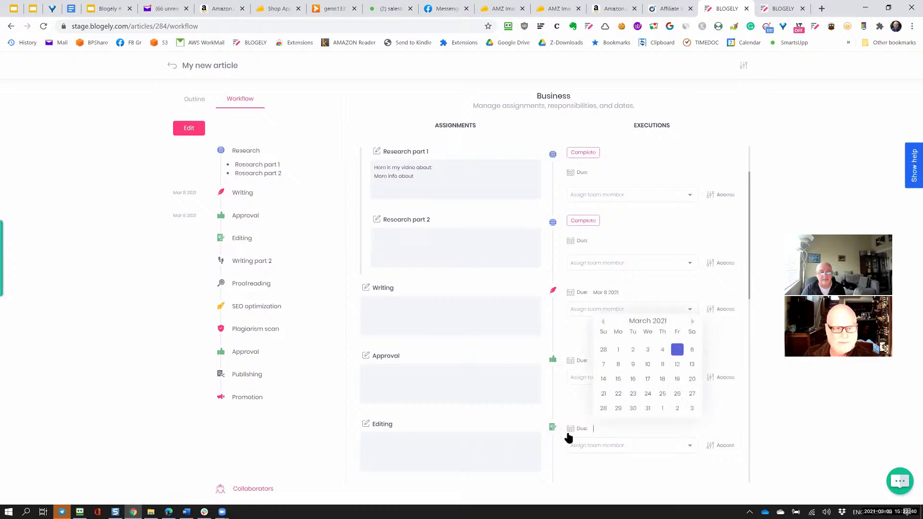
click(633, 364)
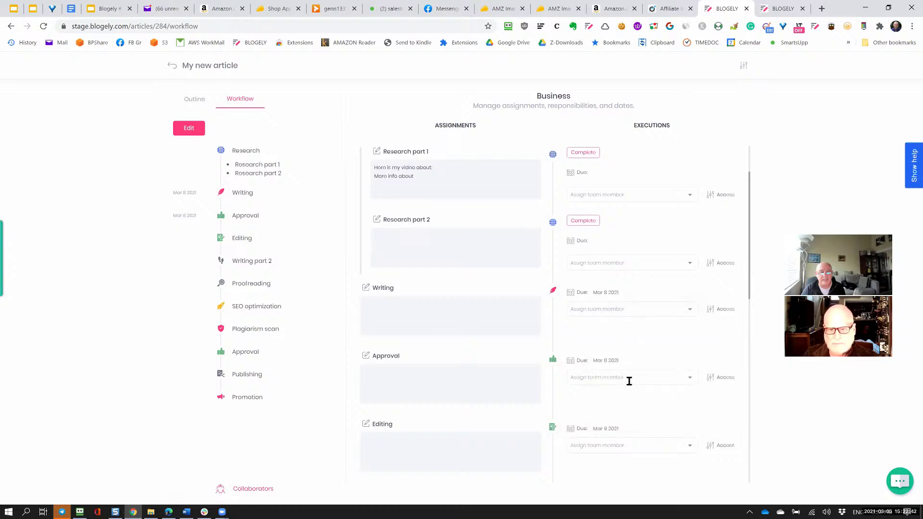
Set the due date of the Writing part 2 step to Mar 12 2021.
scroll(628, 381, down, 3)
right_click(629, 380)
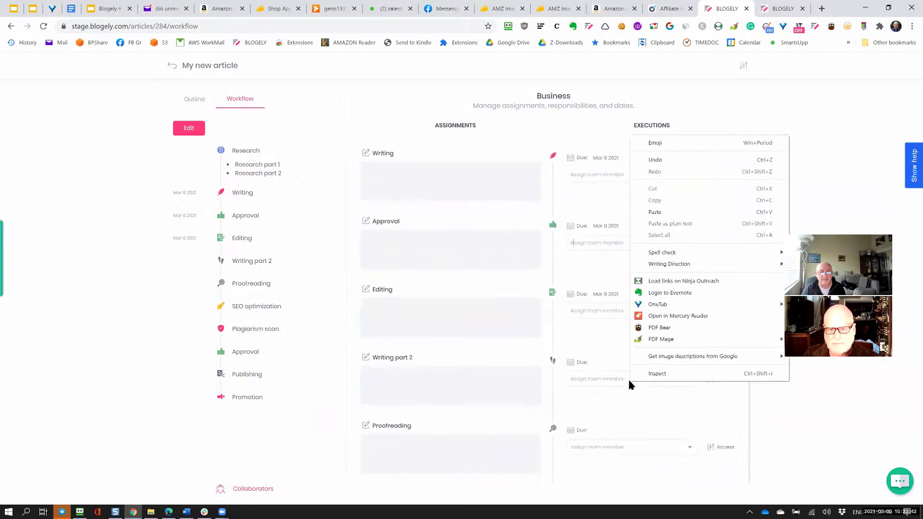
click(565, 366)
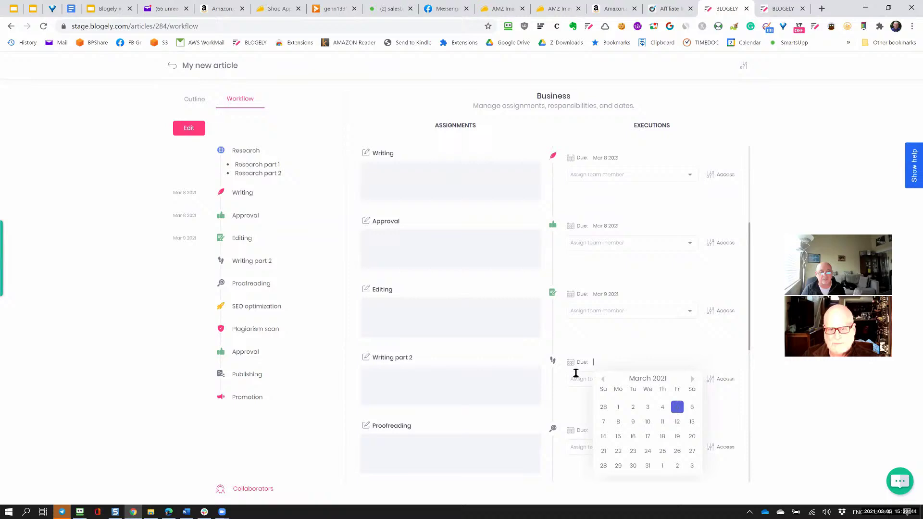
click(678, 421)
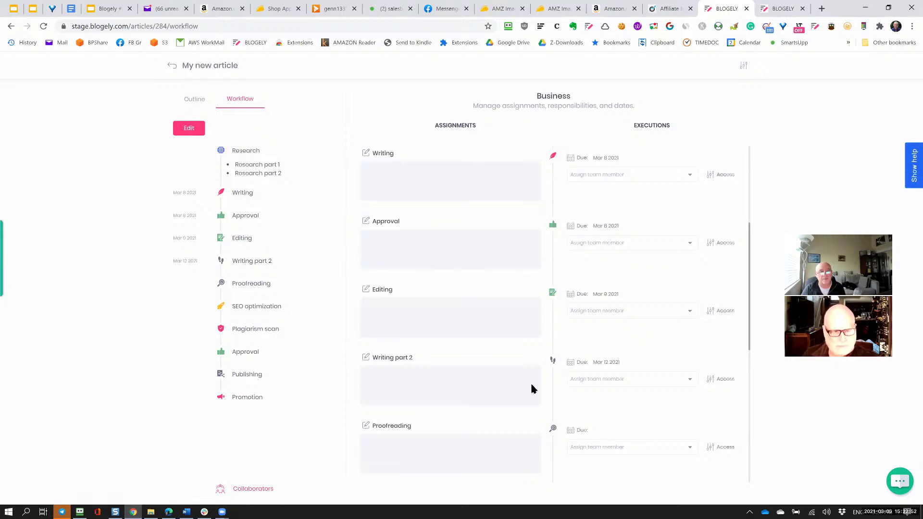
Assign the available team member to the Research part 1 step.
scroll(597, 375, up, 1)
scroll(598, 375, up, 3)
scroll(597, 375, down, 8)
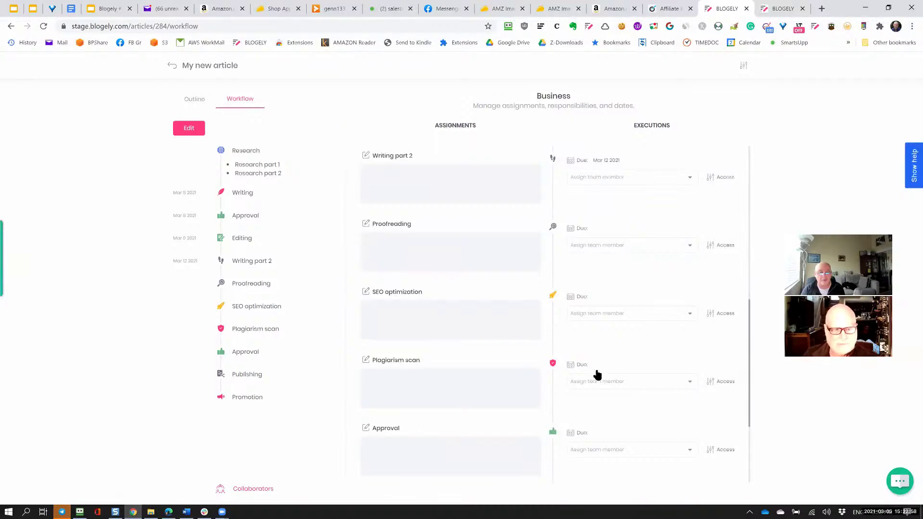
scroll(597, 375, up, 6)
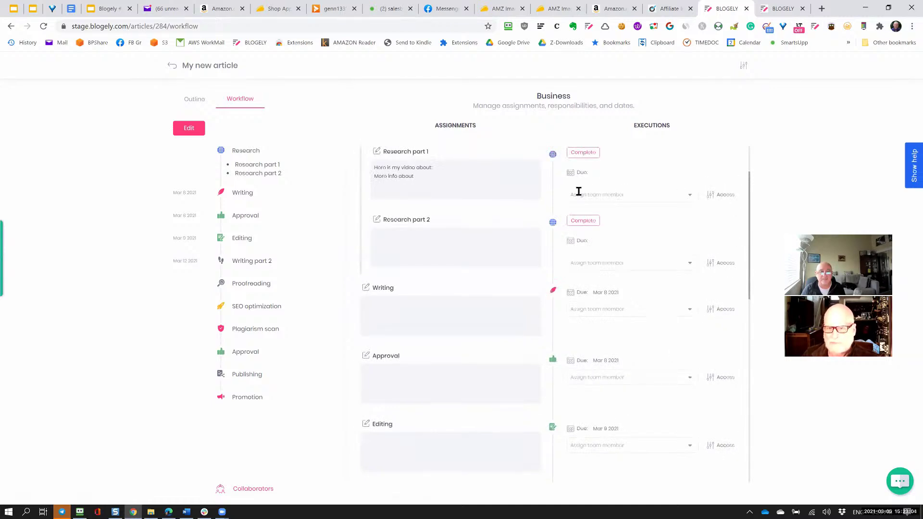
click(683, 194)
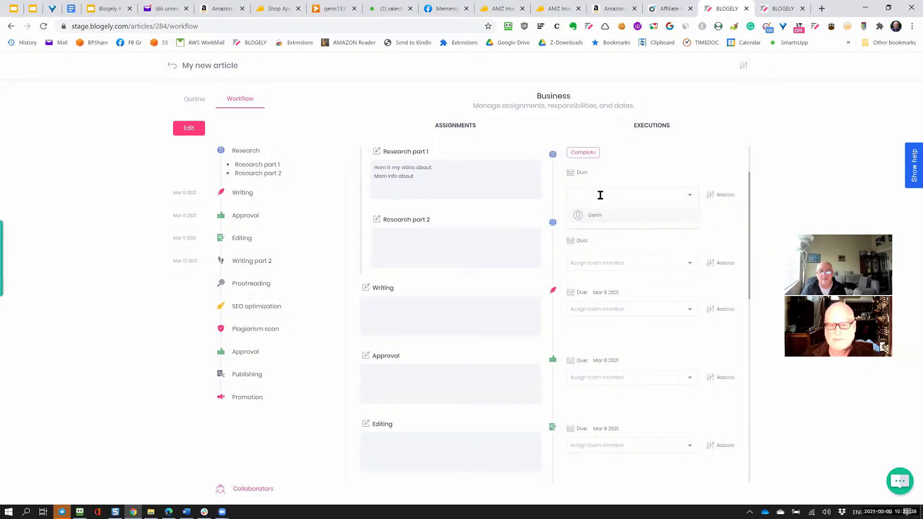
click(771, 161)
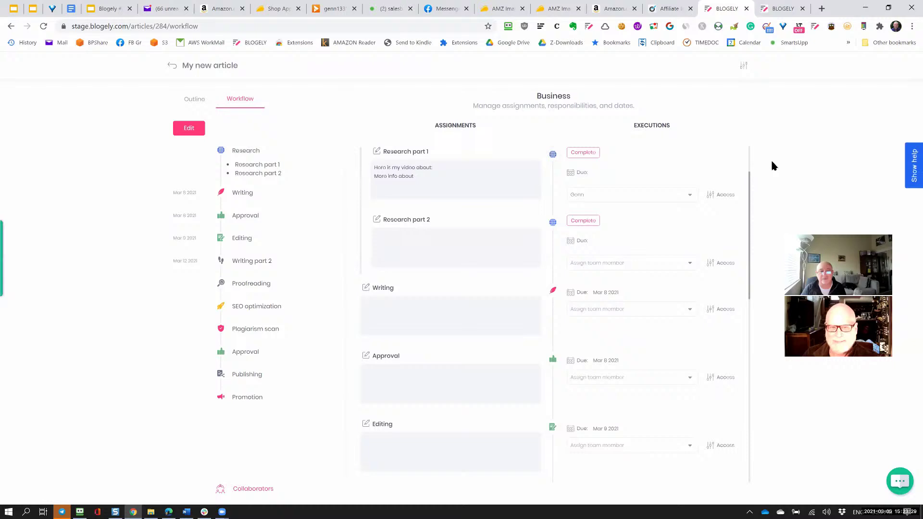
Edit the write access of Research part 1 by removing Notes and Library and granting Social and Publish.
click(711, 195)
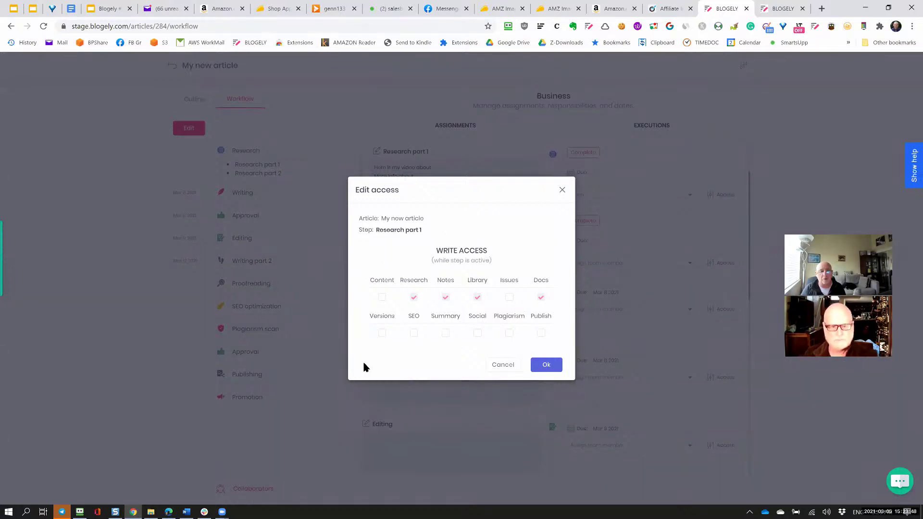
click(382, 297)
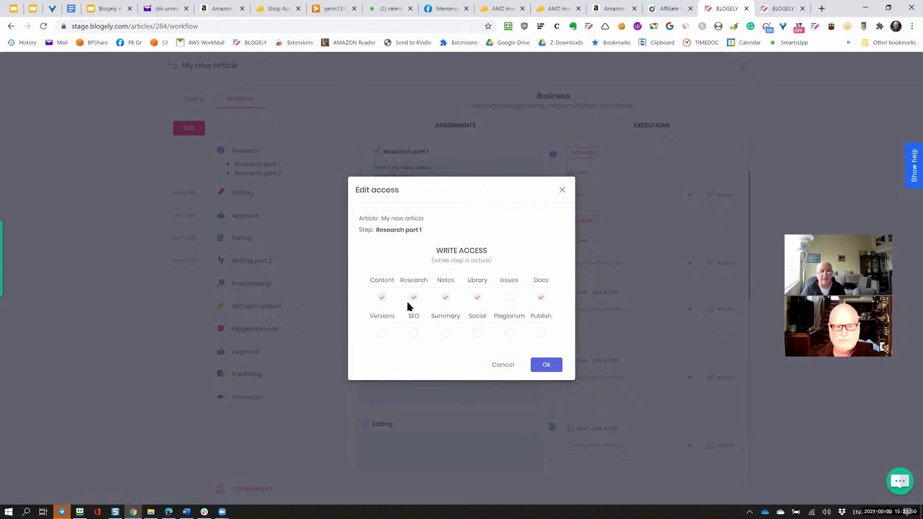
click(381, 297)
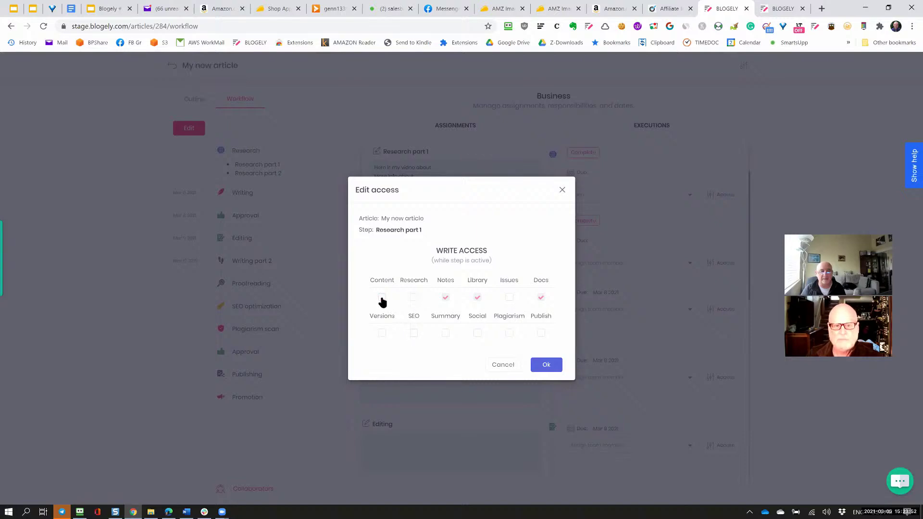
click(414, 298)
click(414, 298)
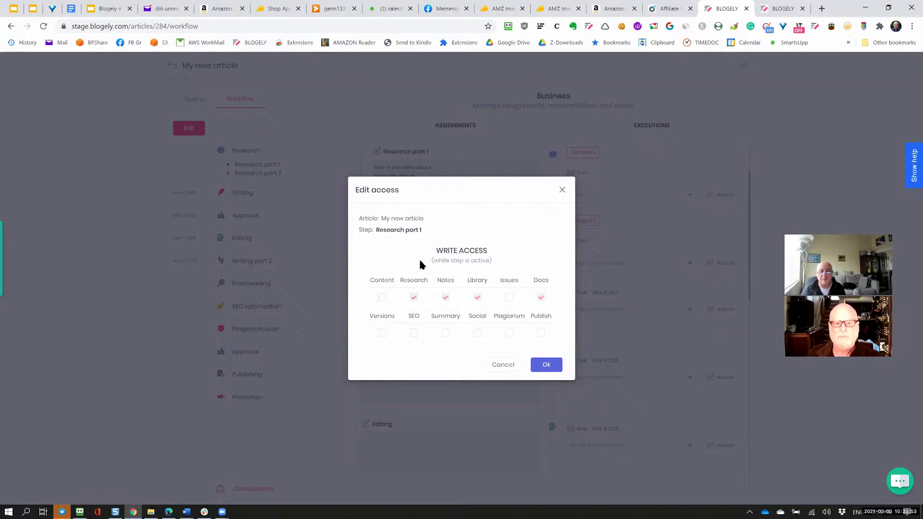
click(447, 298)
click(478, 298)
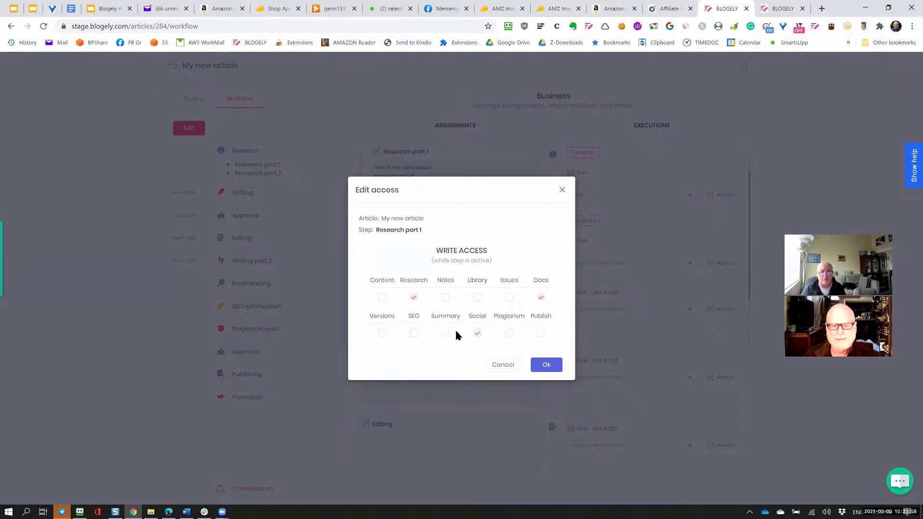
click(540, 333)
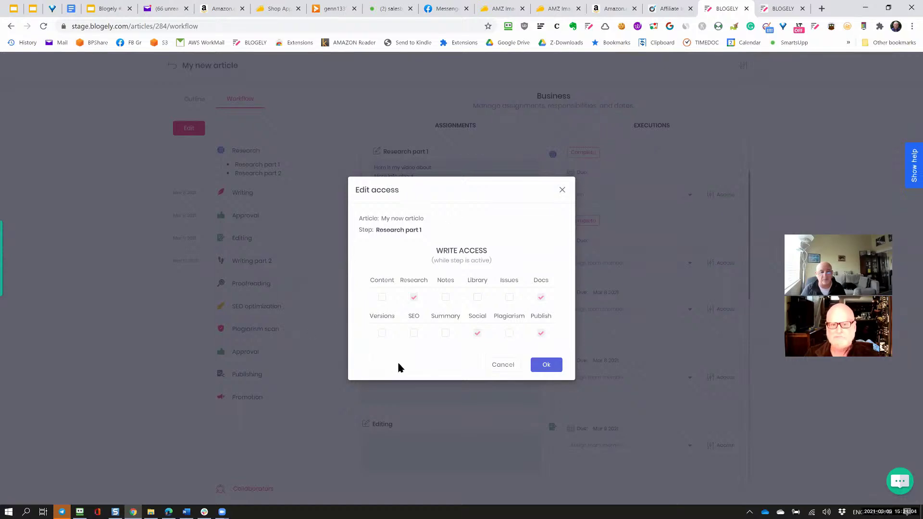
click(476, 333)
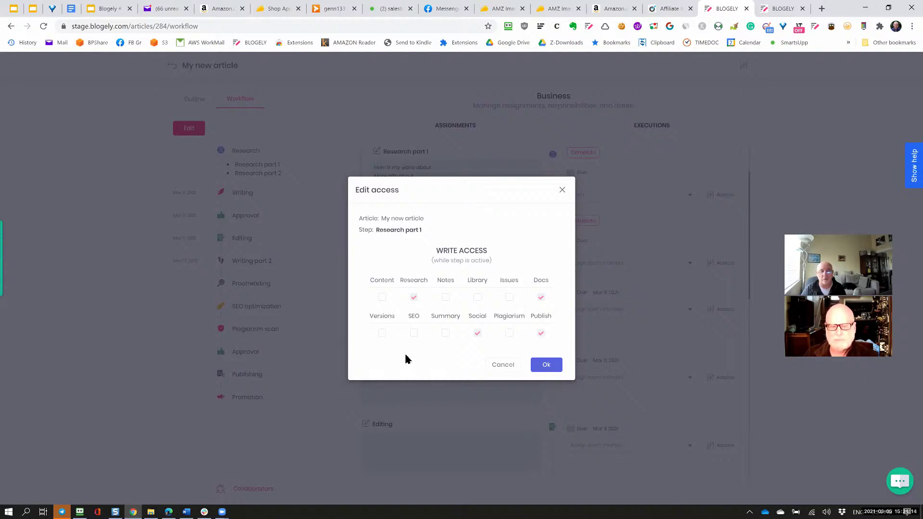
click(545, 365)
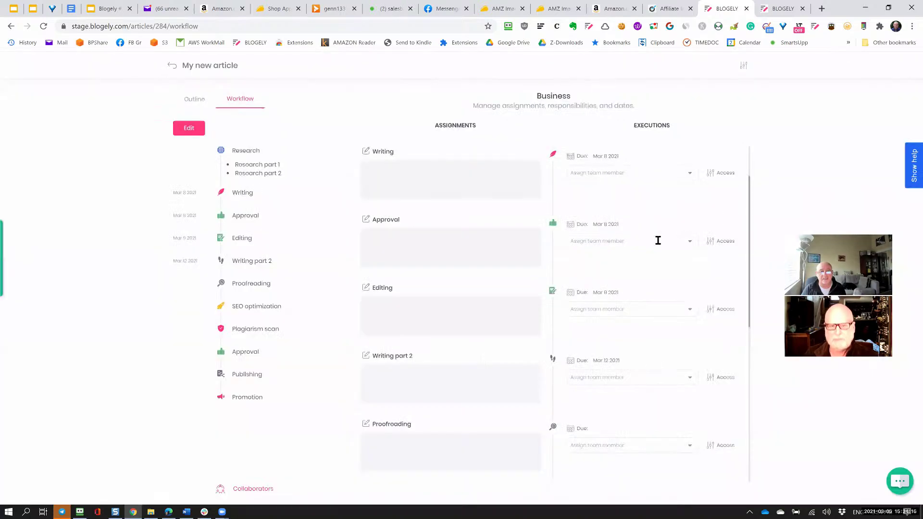
scroll(538, 342, down, 1)
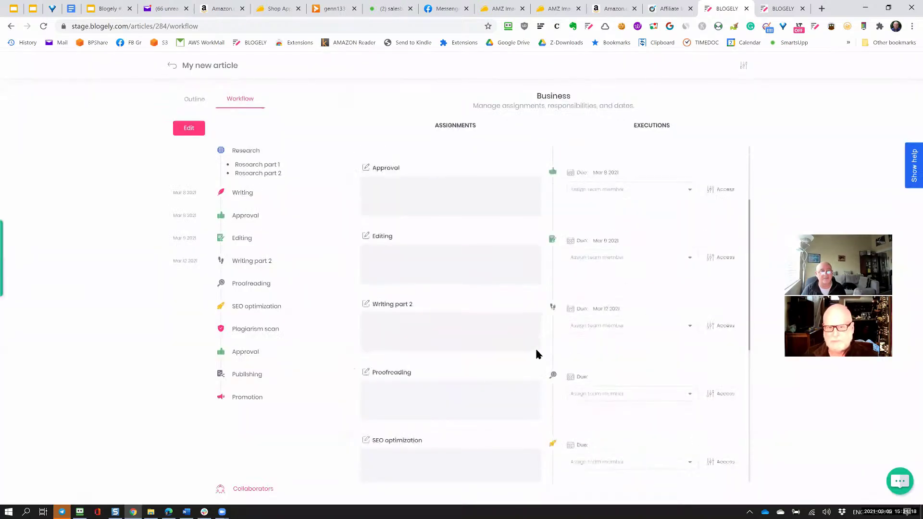
scroll(534, 347, up, 2)
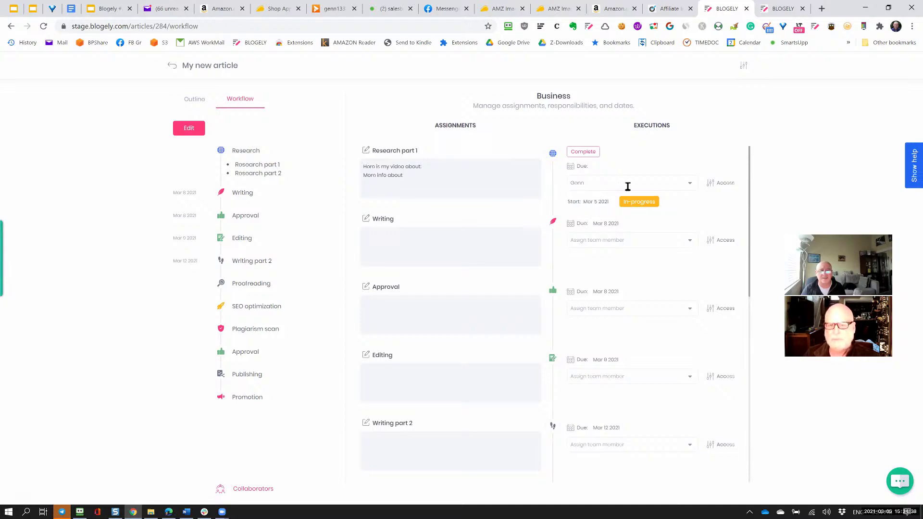
scroll(635, 294, down, 8)
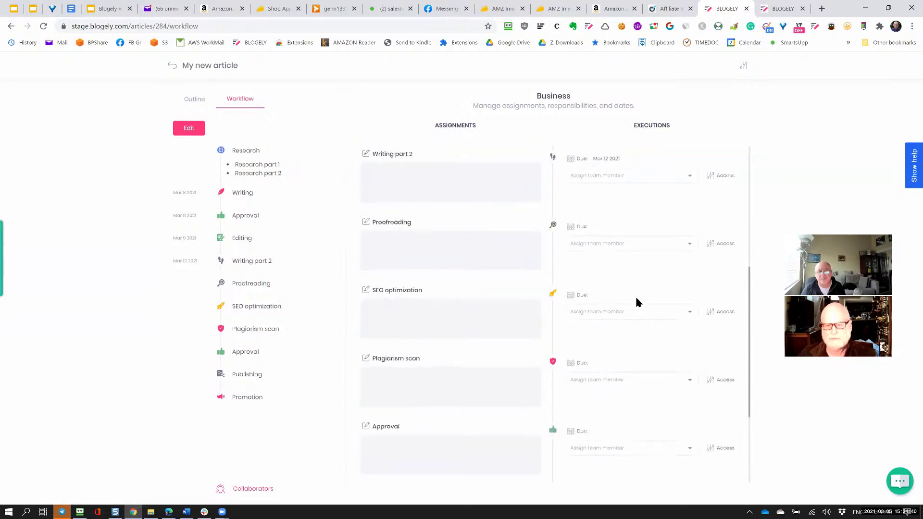
scroll(633, 299, up, 8)
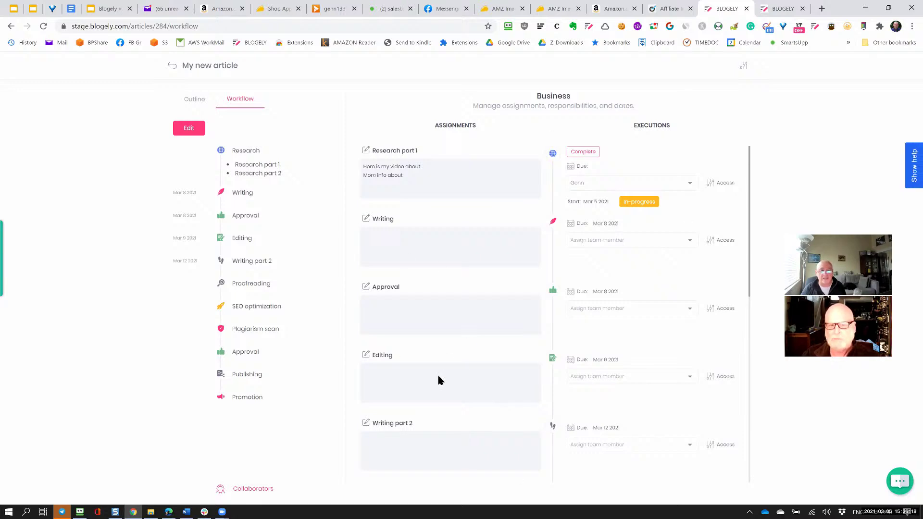
Review the workflow templates available for the article without applying one.
click(743, 66)
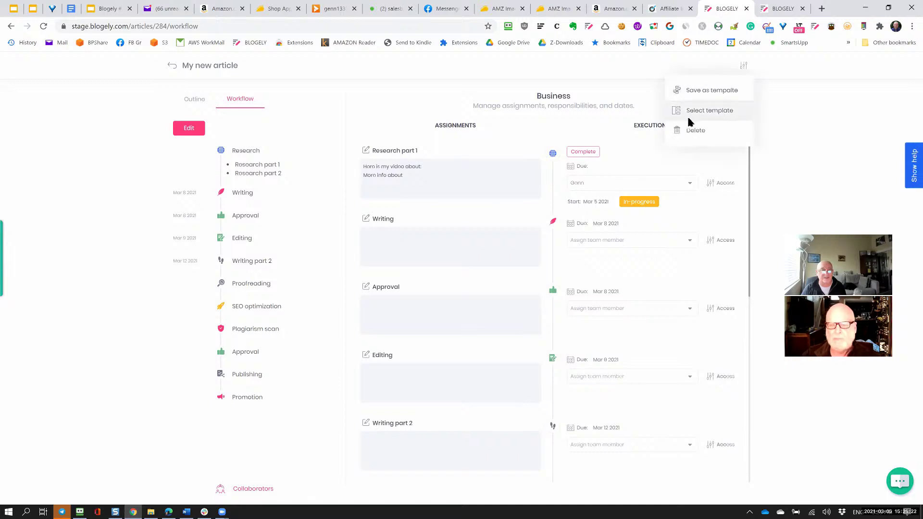
click(688, 112)
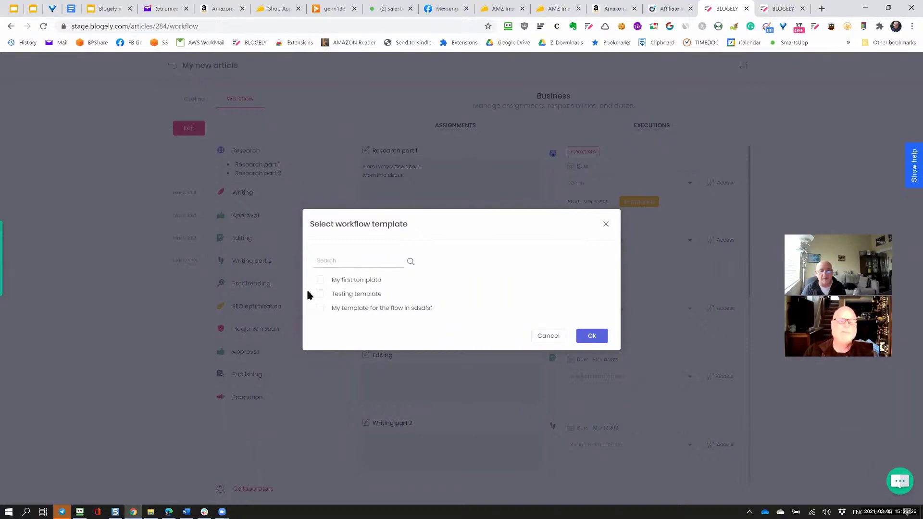
click(543, 337)
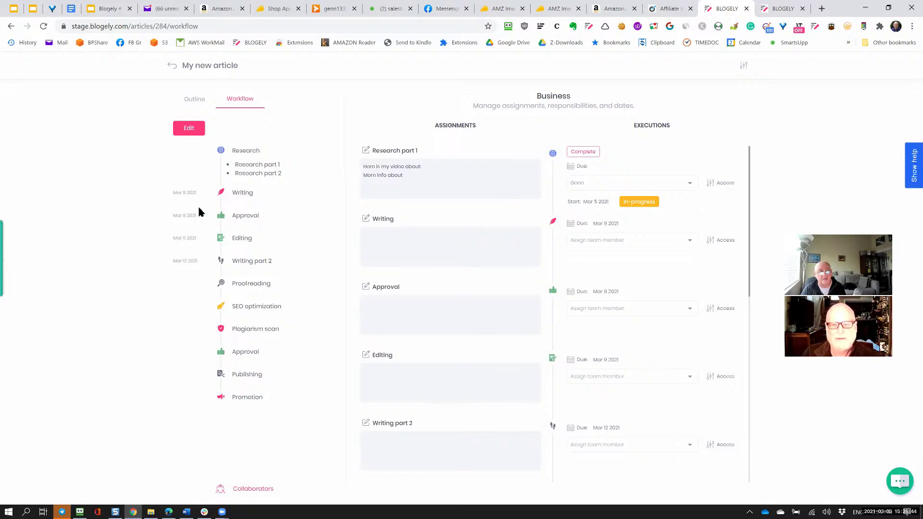
View the workflow customization of "My new article" and return to its workflow assignments without saving changes.
click(190, 128)
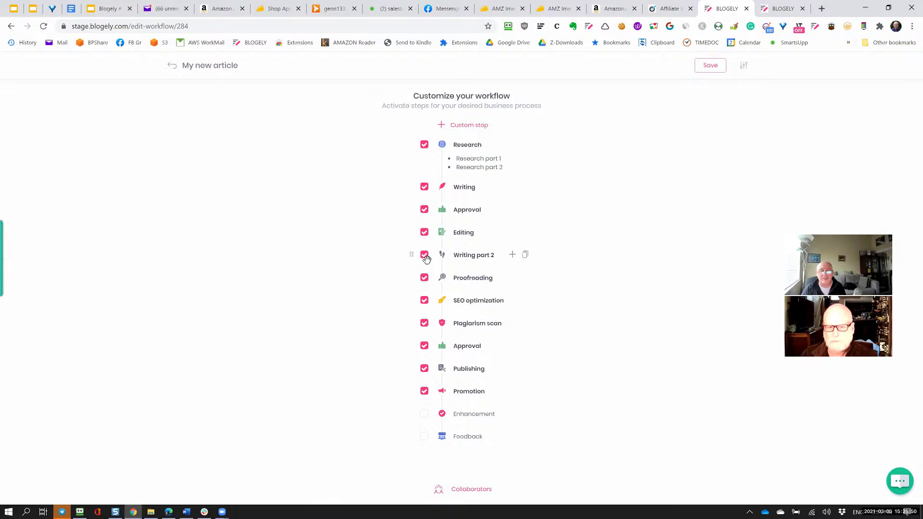
click(174, 66)
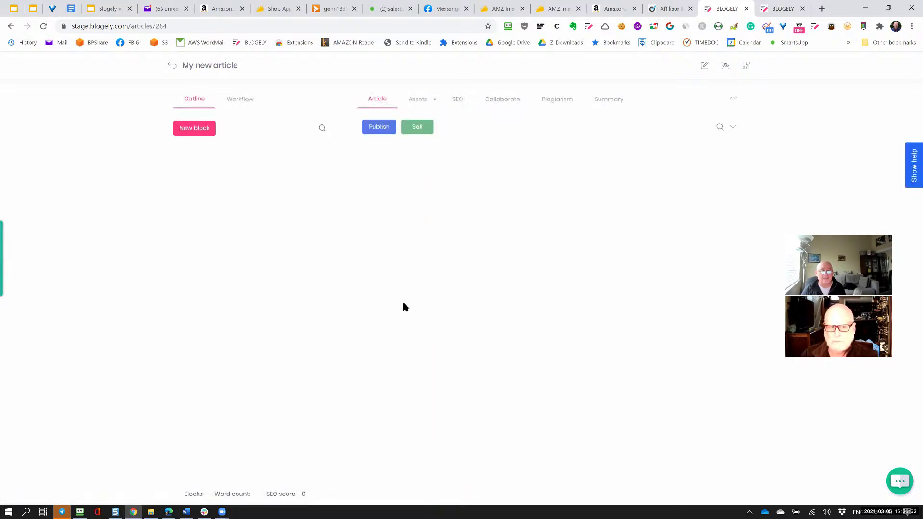
click(240, 99)
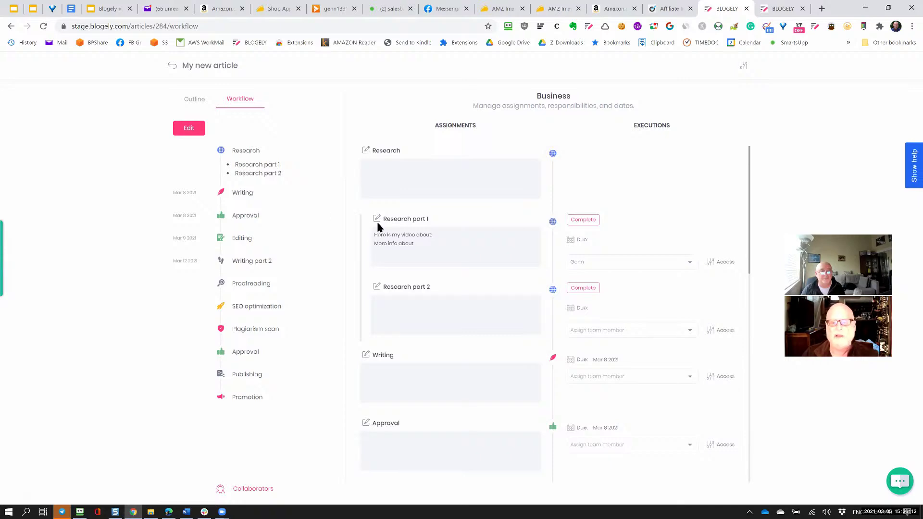
Leave the article, go to My workspace, and open the workflow of "My new art" from its article list.
click(221, 67)
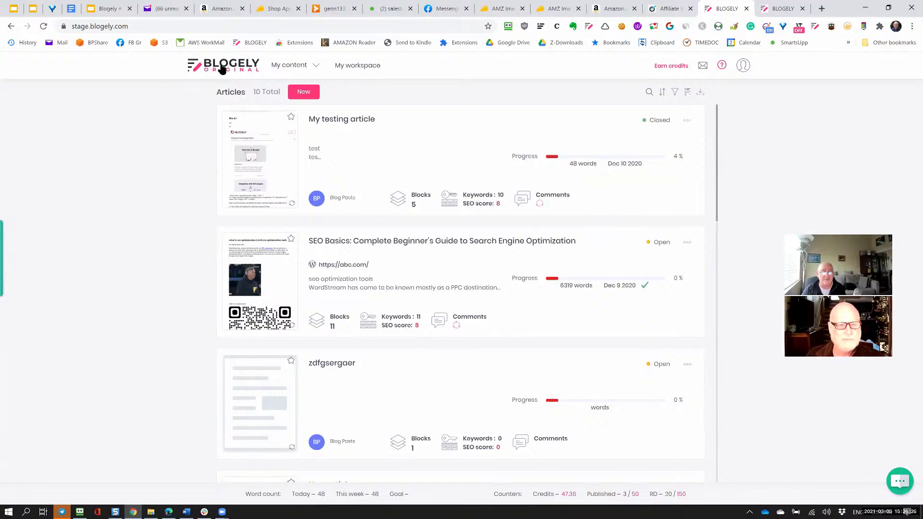
click(222, 69)
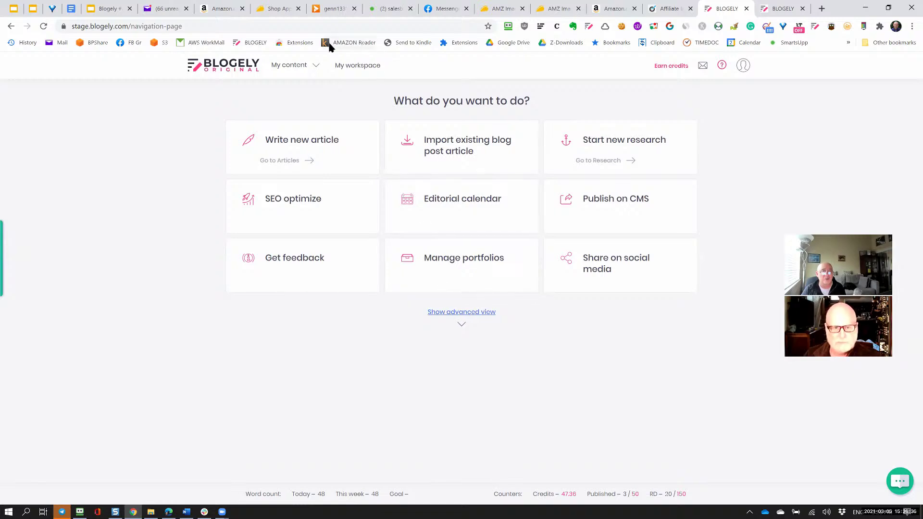
click(362, 70)
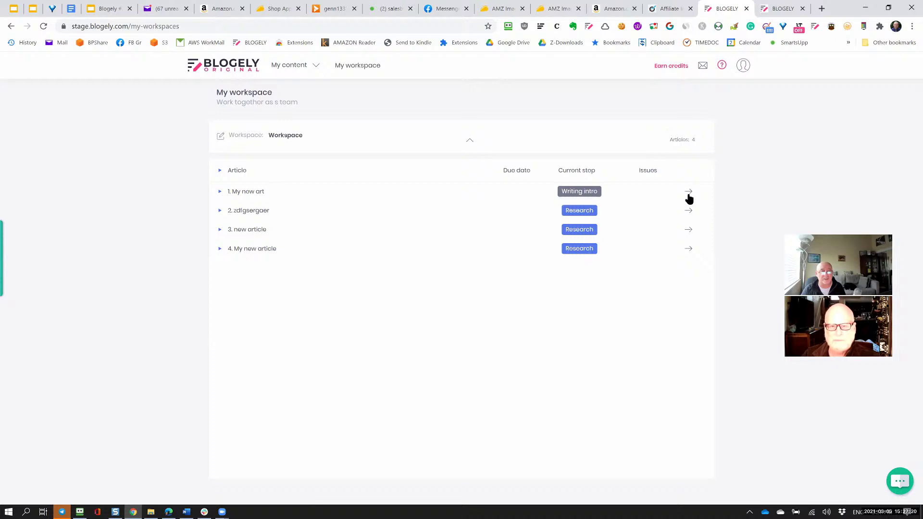
click(220, 192)
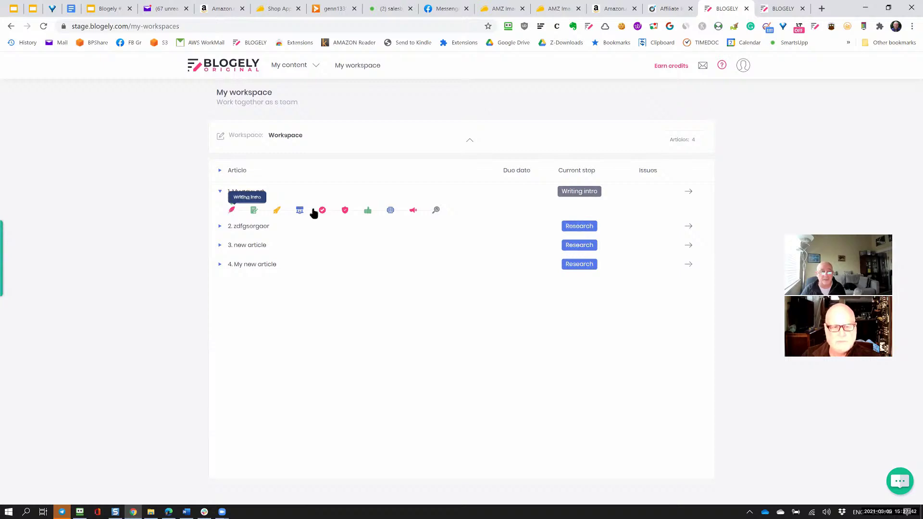
click(688, 192)
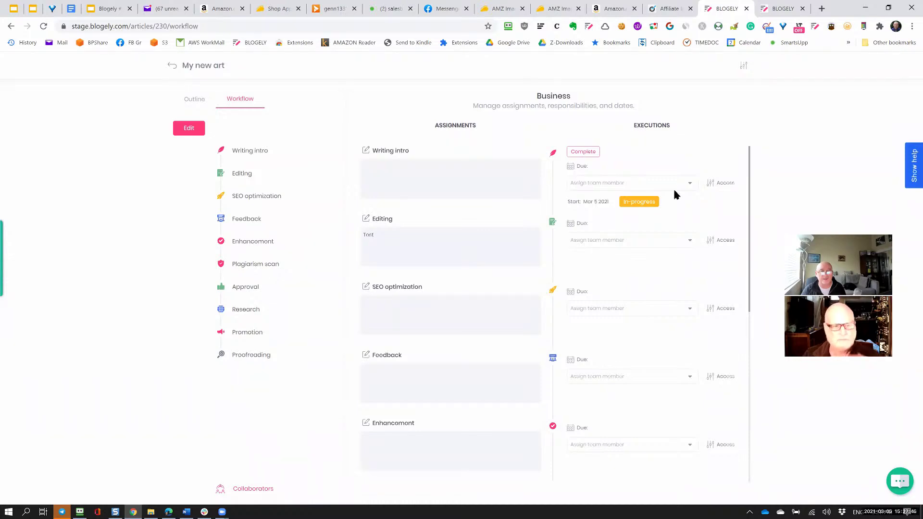
Set the due date of the Writing intro step to Mar 6 2021 and of the Editing step to Mar 8 2021.
click(572, 168)
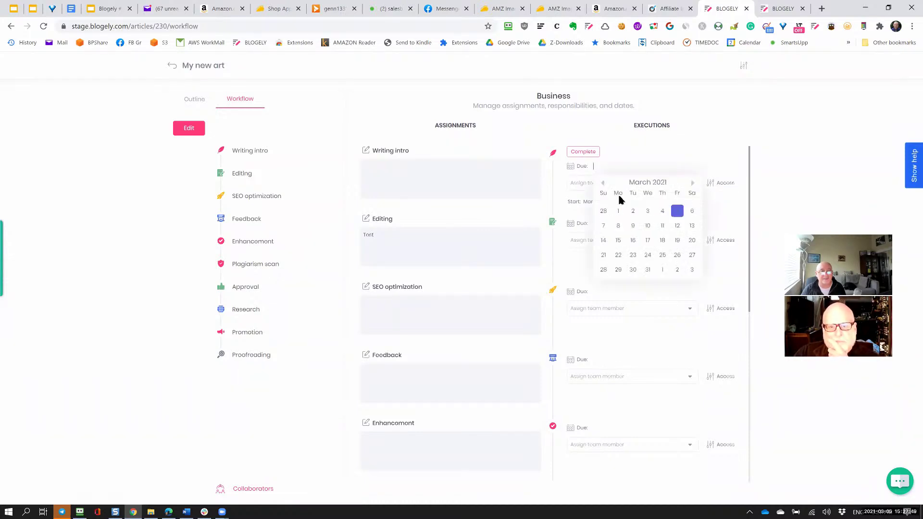
click(692, 211)
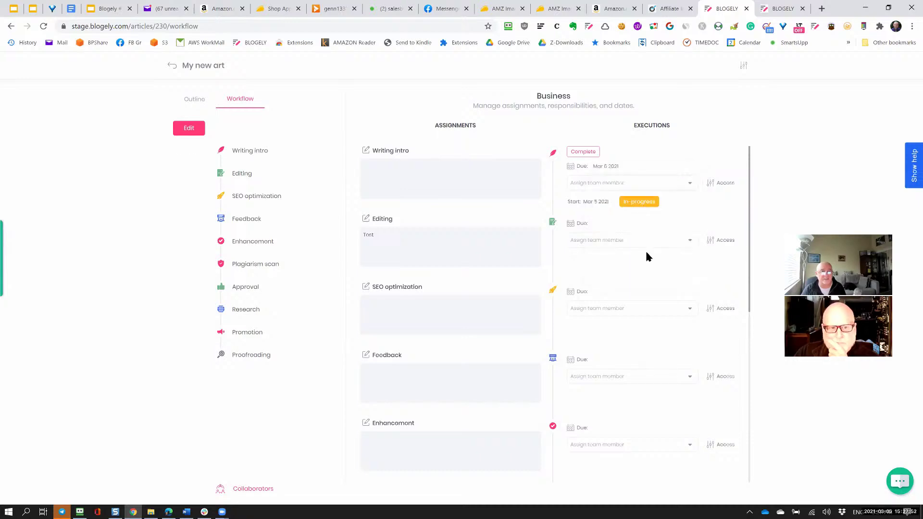
click(580, 225)
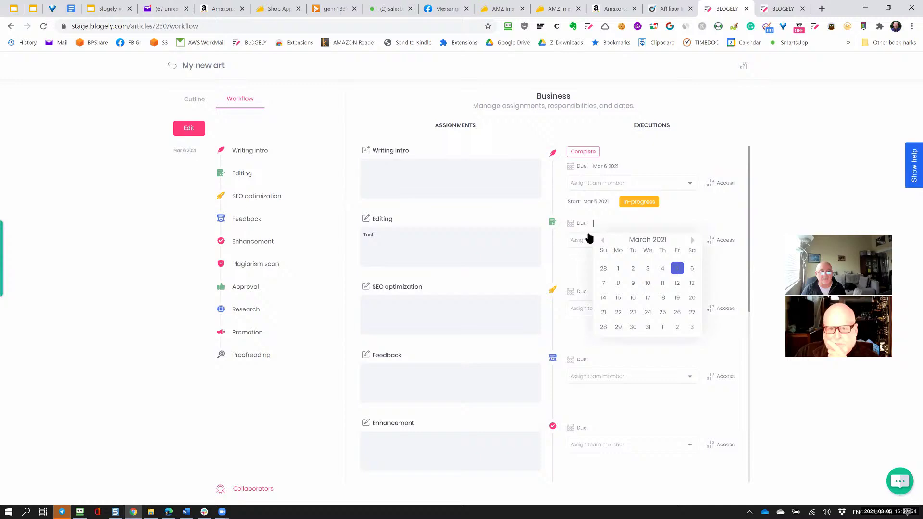
click(617, 283)
Set the due dates of the SEO optimization, Feedback and Enhancement steps to Mar 9 2021.
click(580, 292)
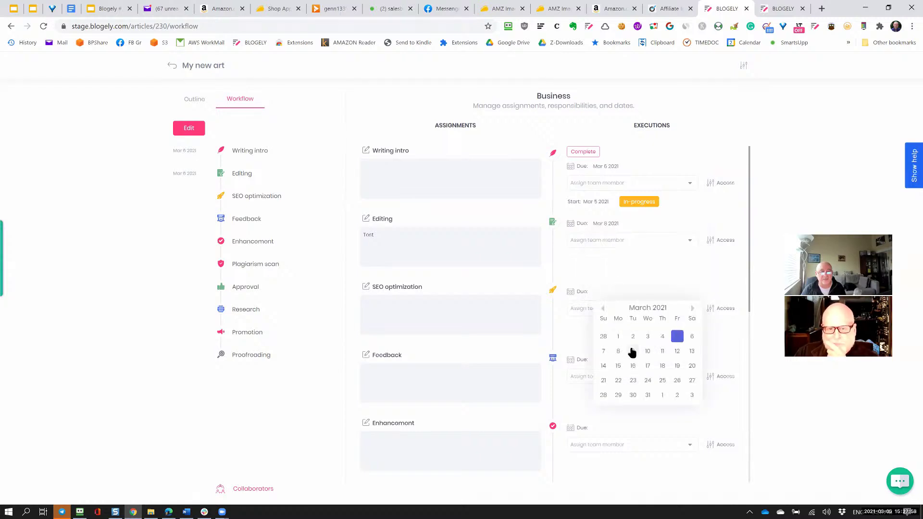
click(634, 354)
click(574, 361)
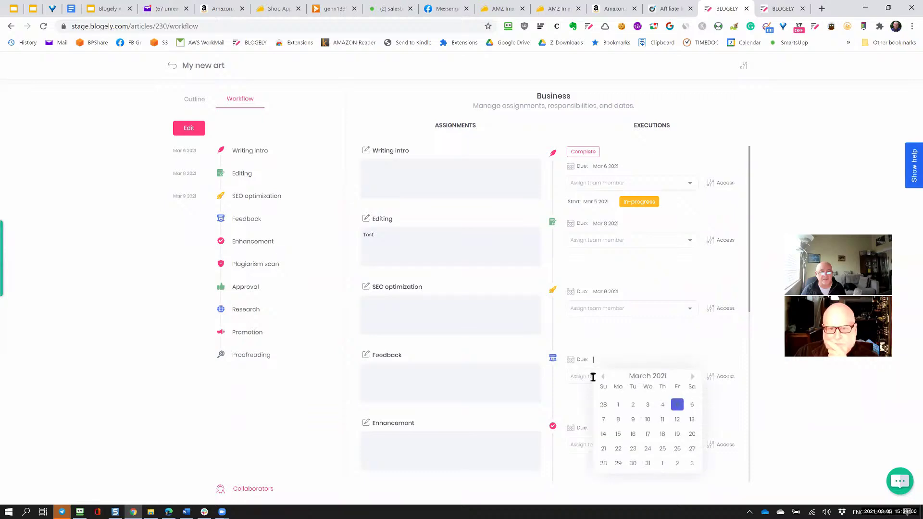
click(633, 419)
click(573, 432)
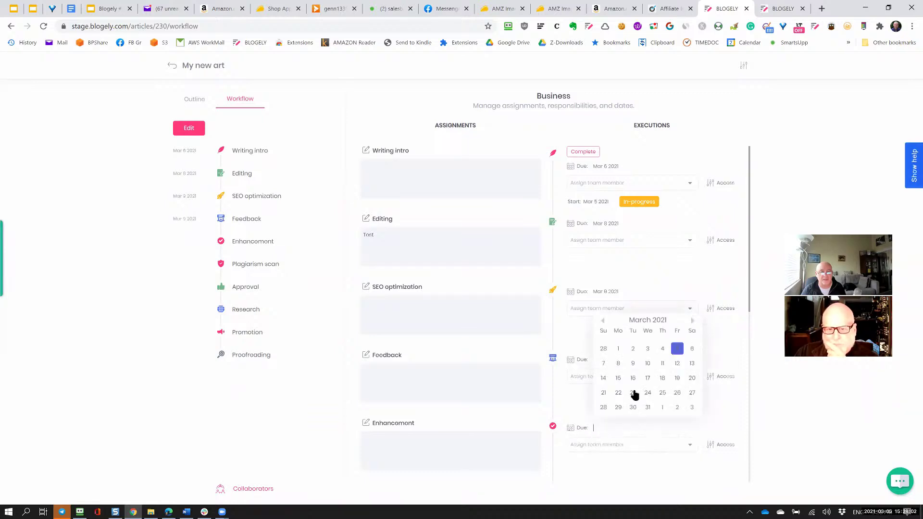
click(633, 365)
Set the due date of the Approval step to Mar 17 2021 and of the Plagiarism scan step to Mar 15 2021.
scroll(625, 418, down, 4)
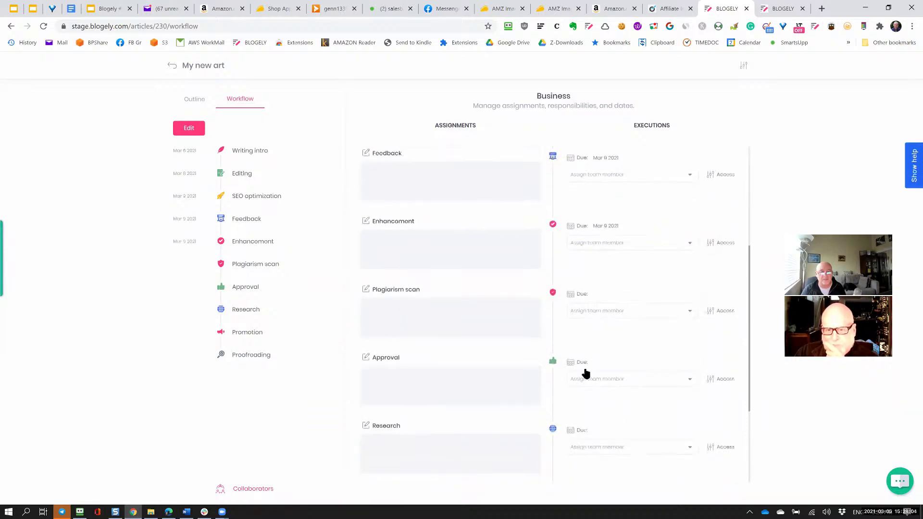
click(574, 366)
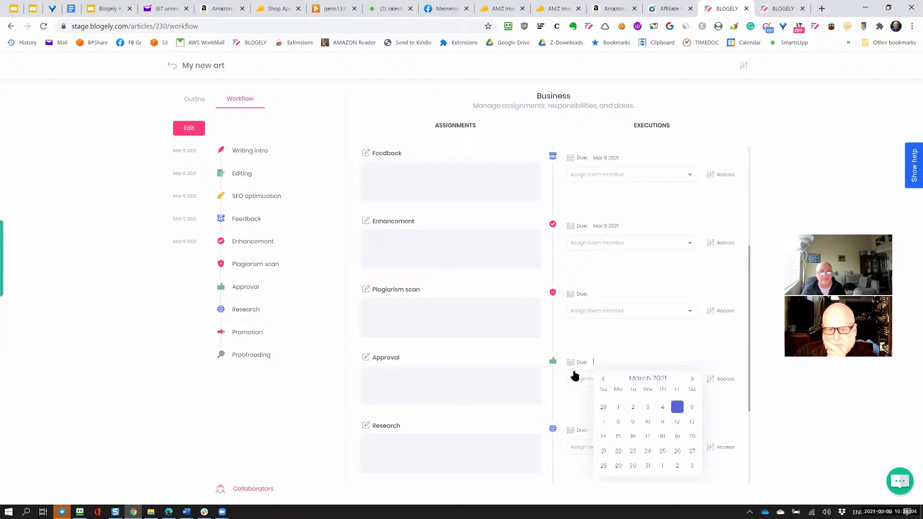
click(647, 436)
click(574, 301)
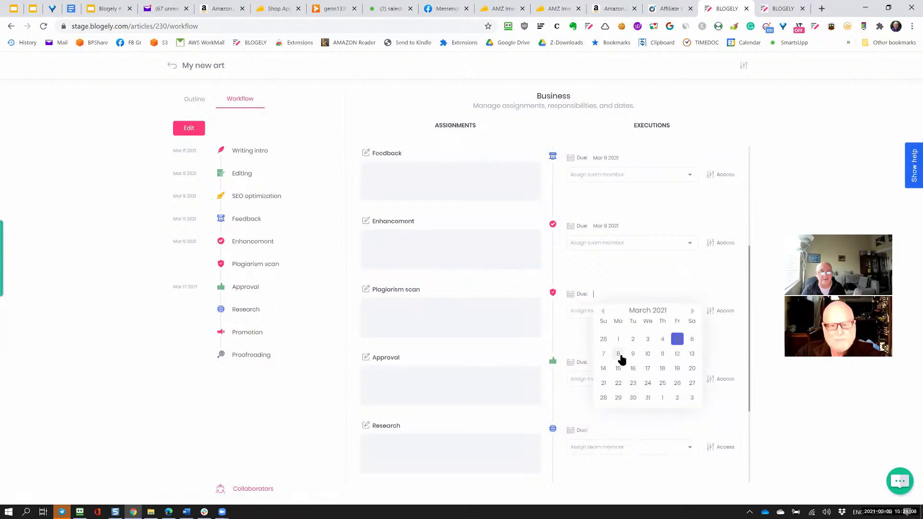
click(692, 368)
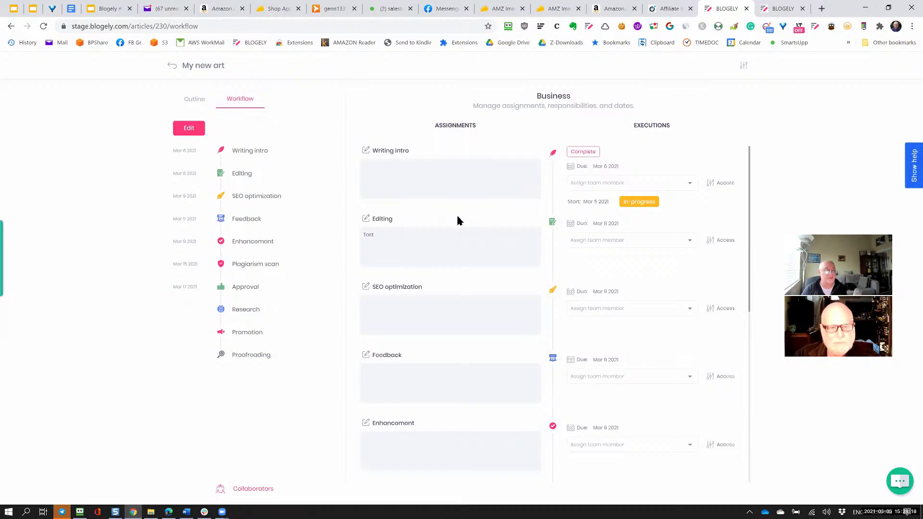
Mark the Writing intro step as complete, check its assignment, and mark the Editing step as complete.
click(589, 153)
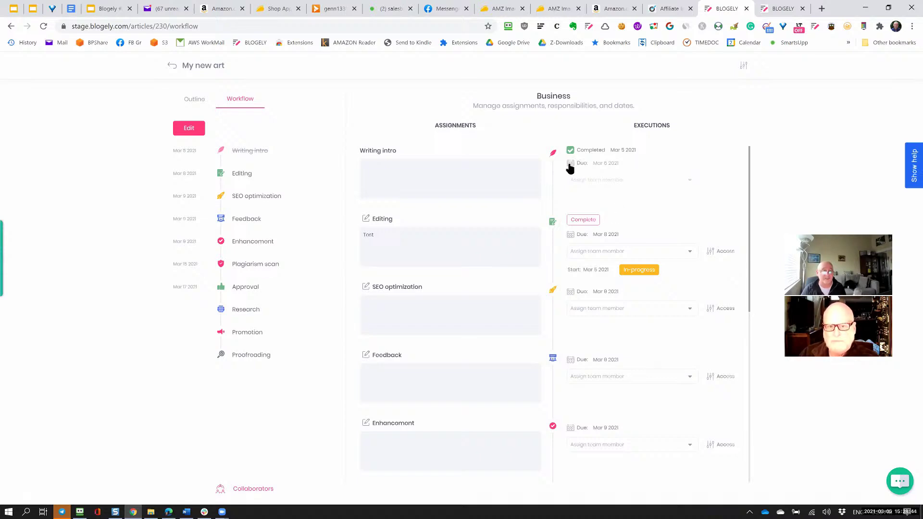
click(382, 161)
click(653, 110)
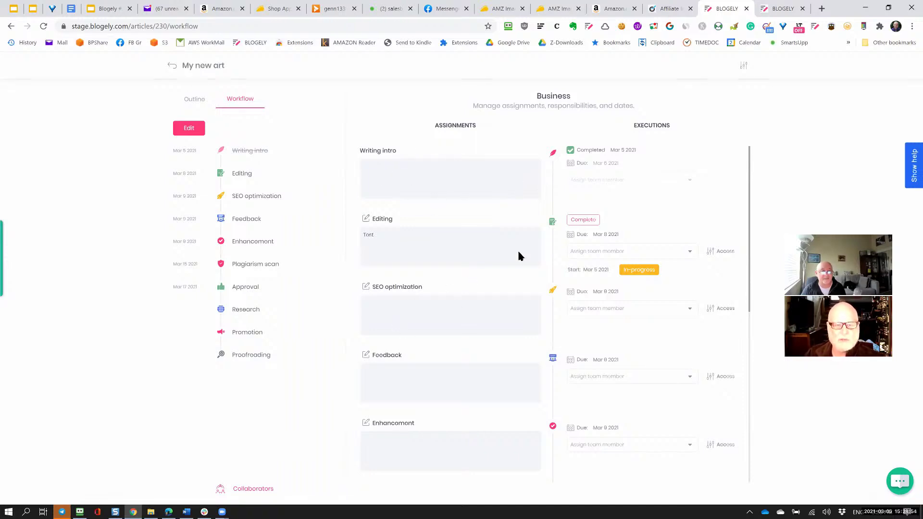
click(586, 221)
click(546, 322)
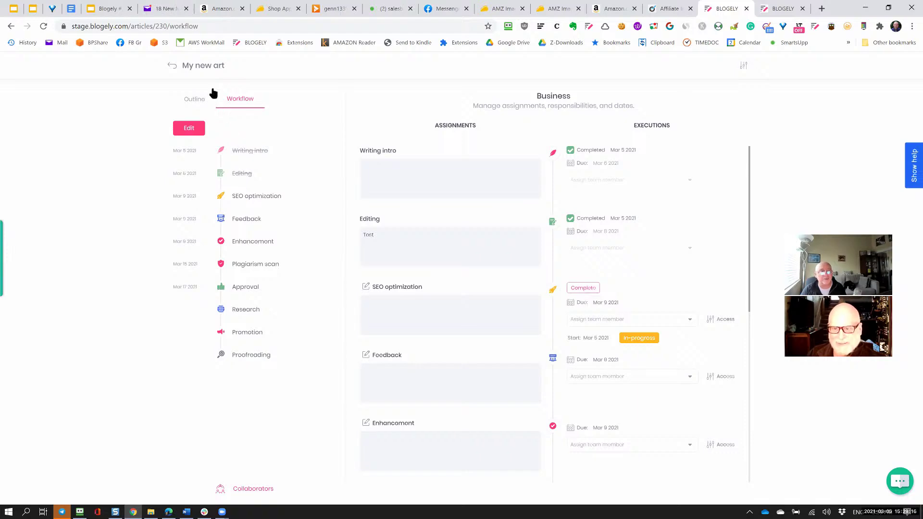
Leave the article, go to My workspace, and expand the workflow steps of all listed articles.
click(172, 66)
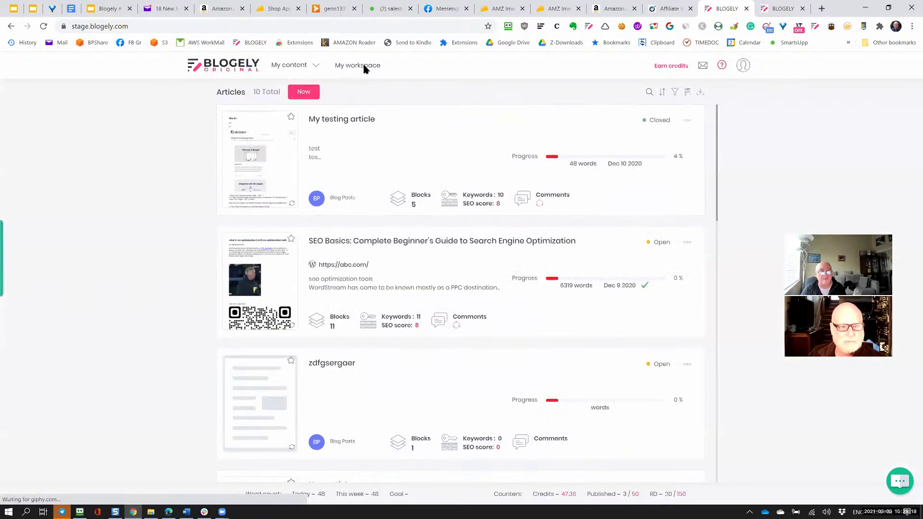
click(363, 65)
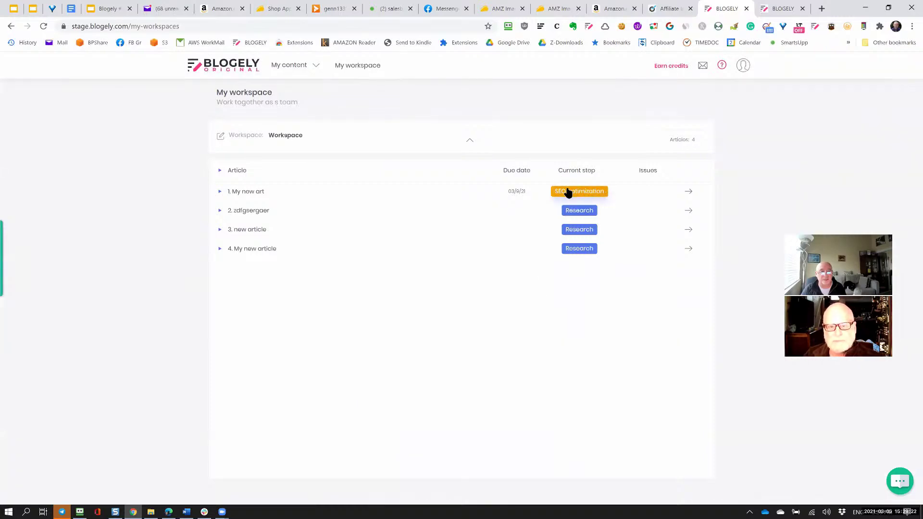
click(219, 191)
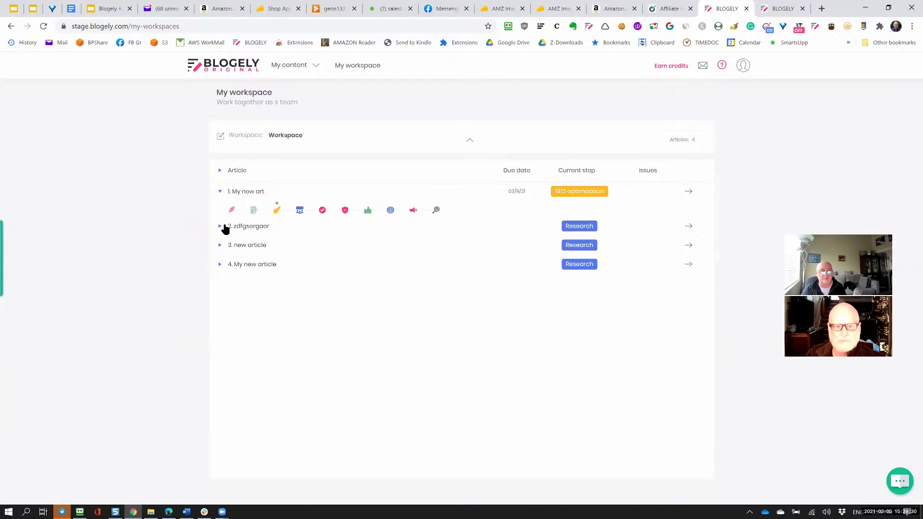
click(220, 172)
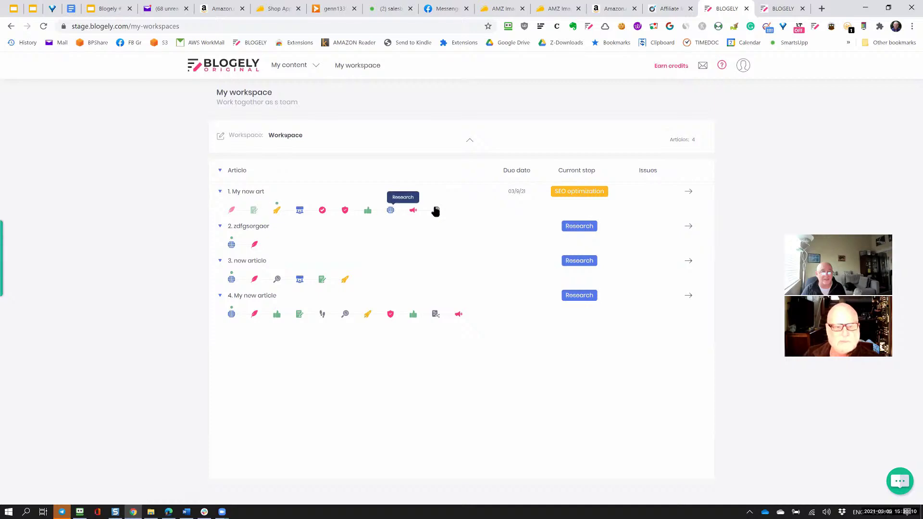
Open the workflow of "My new art" from the workspace and mark its SEO optimization step as complete.
click(688, 194)
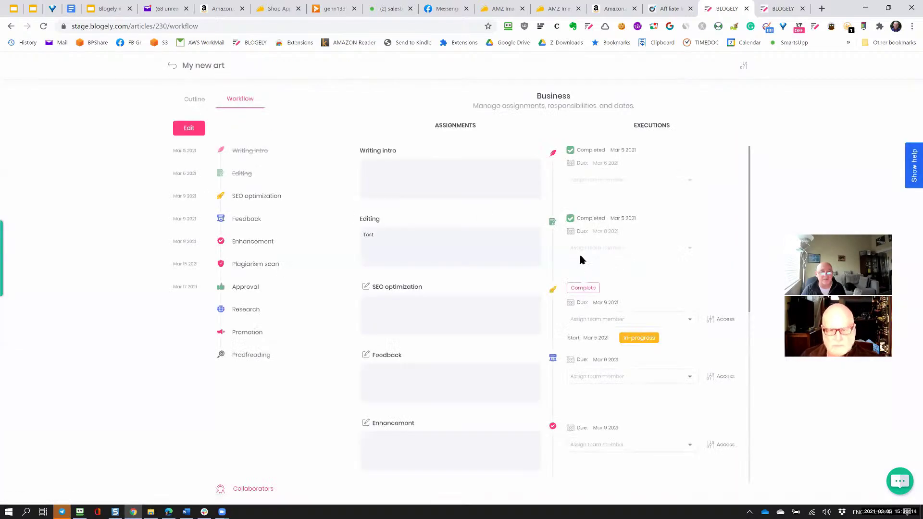
click(578, 290)
click(545, 320)
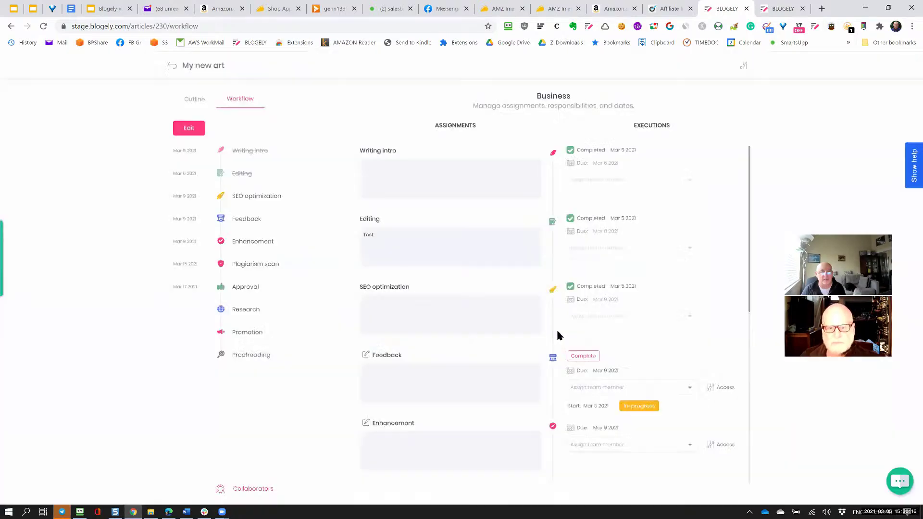
Return to My workspace and expand the workflow steps of "My new art" and "My new article".
click(181, 69)
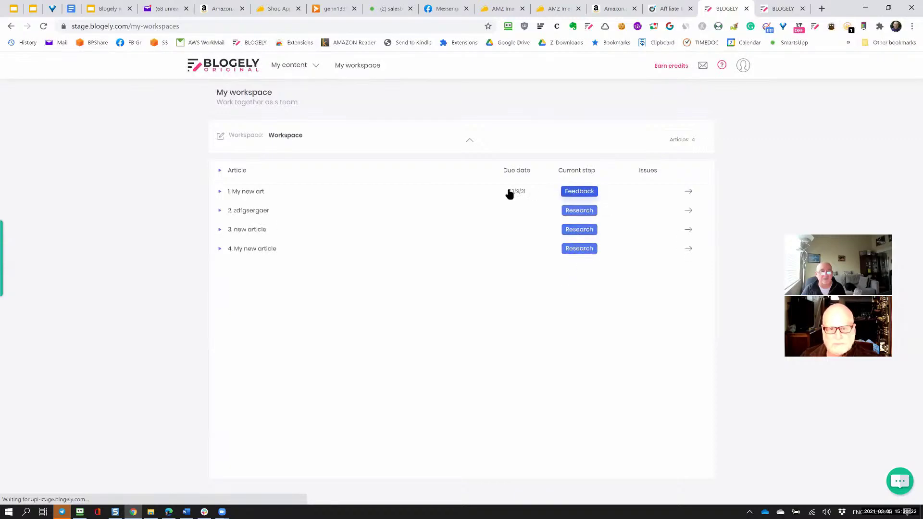
click(220, 191)
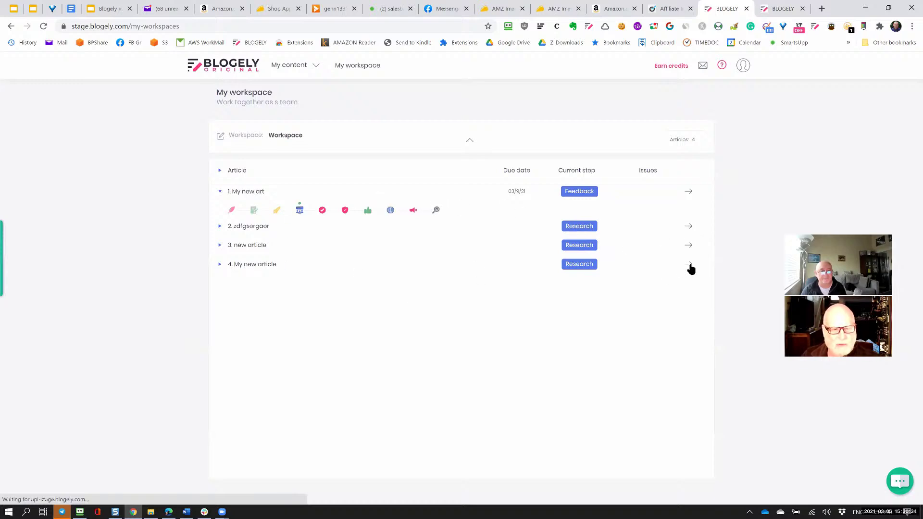
click(218, 270)
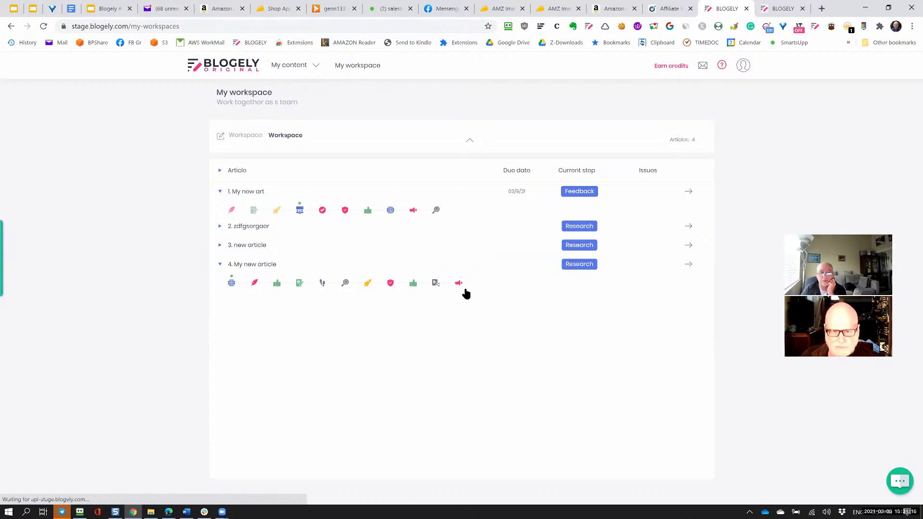
Reopen the workflow of "My new art", view the assignment of the completed Editing step, and look through the remaining steps.
click(688, 193)
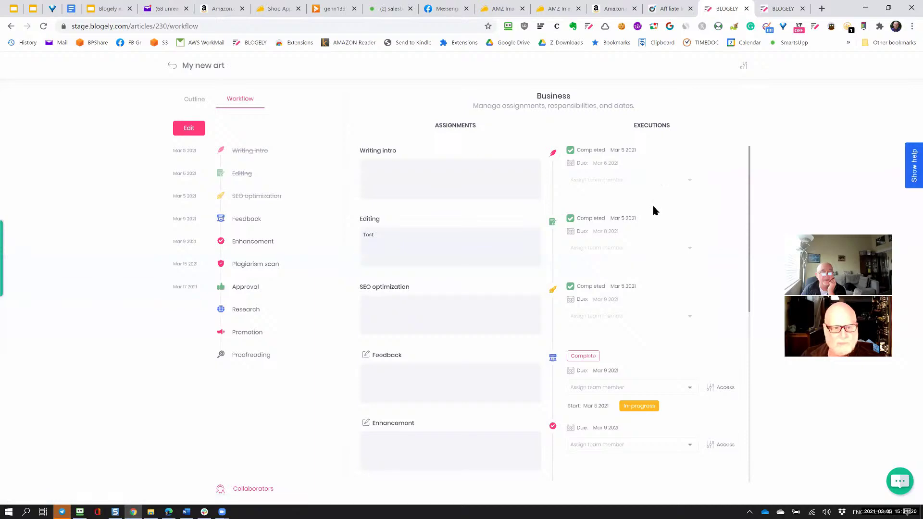
click(366, 236)
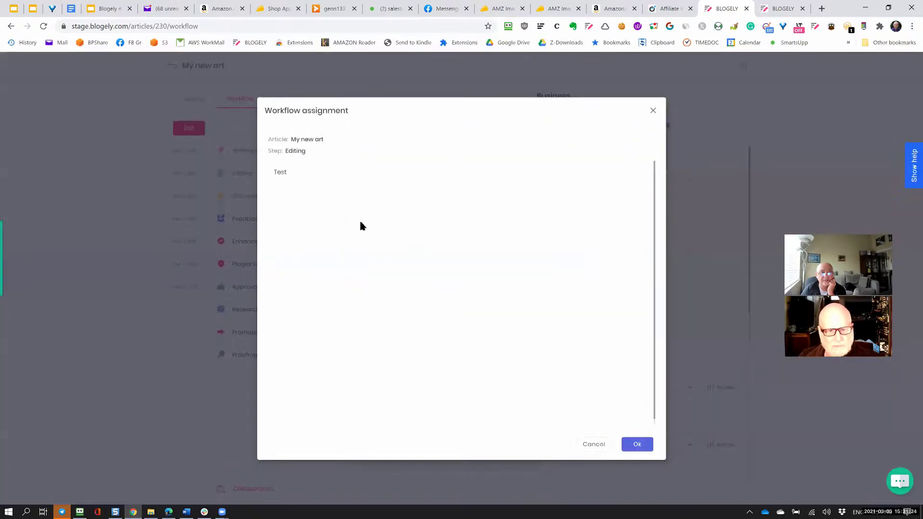
click(652, 111)
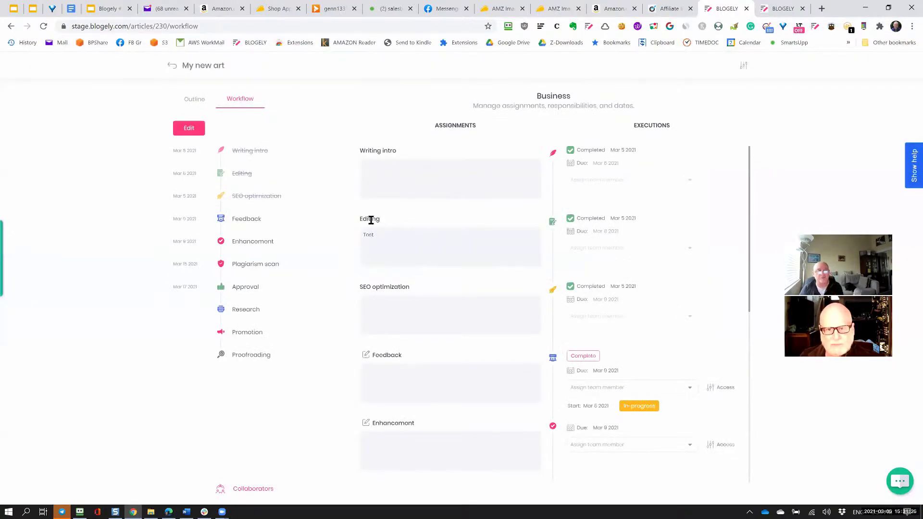
scroll(415, 267, down, 5)
scroll(423, 250, up, 5)
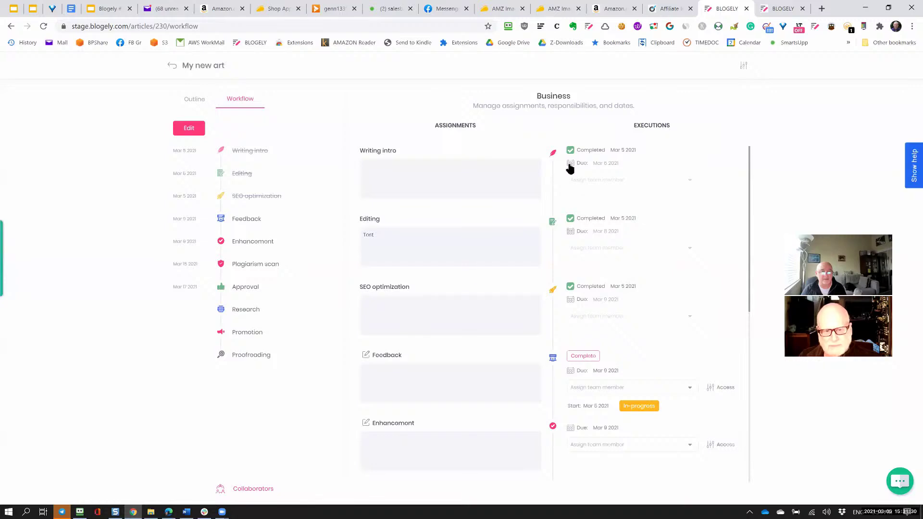
click(743, 66)
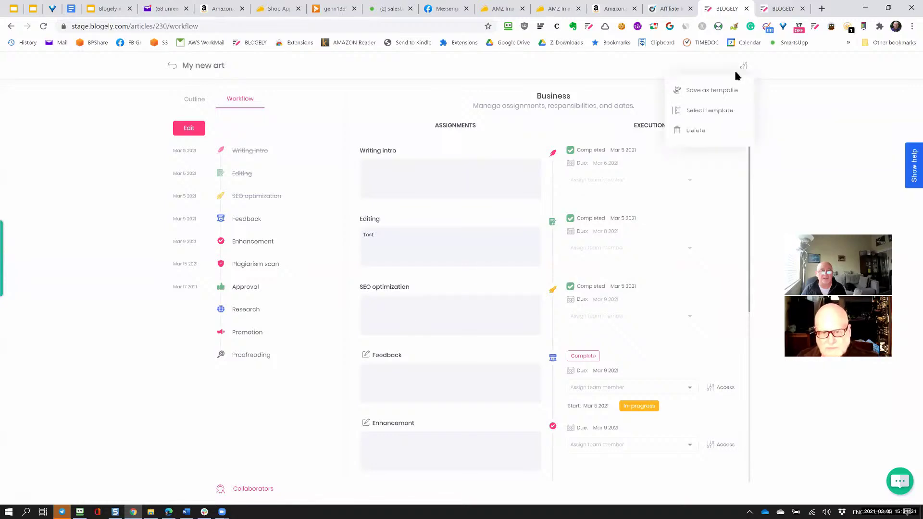
click(695, 94)
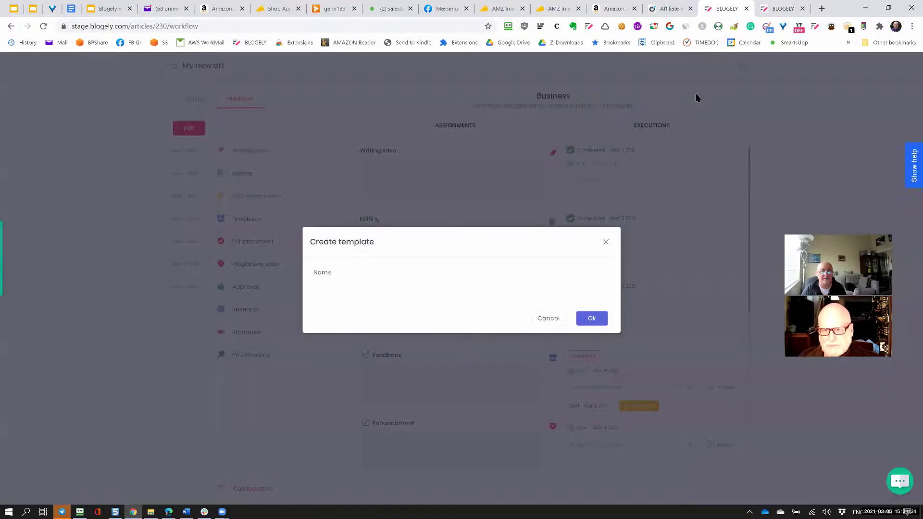
click(550, 319)
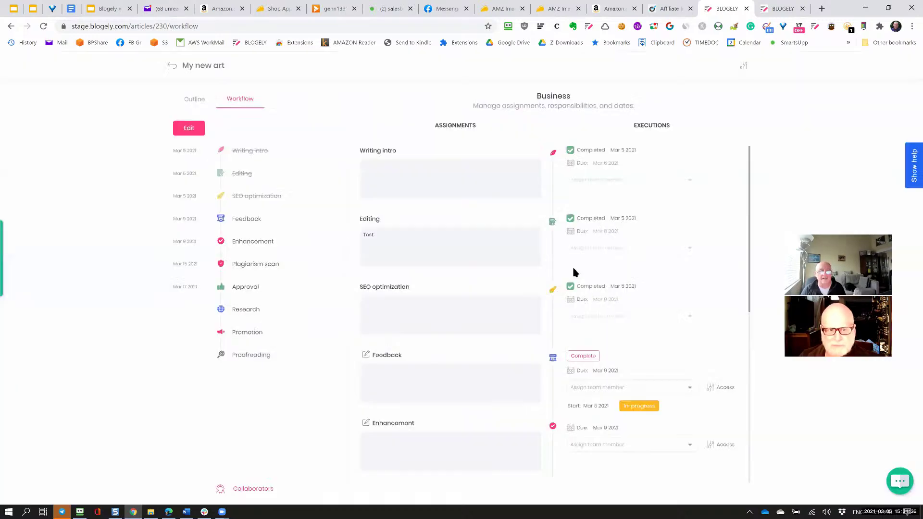
Enter TESTING TEMPLATE as the assignment text of the Feedback step and save it.
click(366, 356)
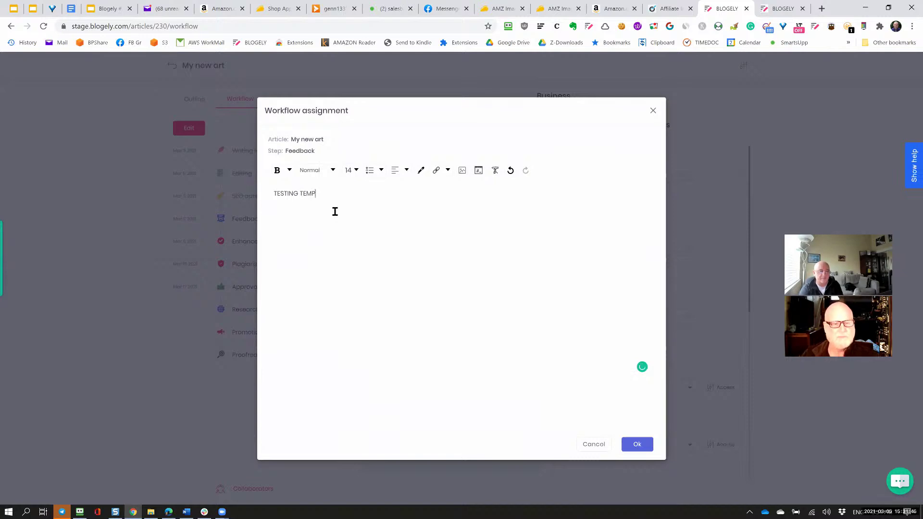
click(632, 444)
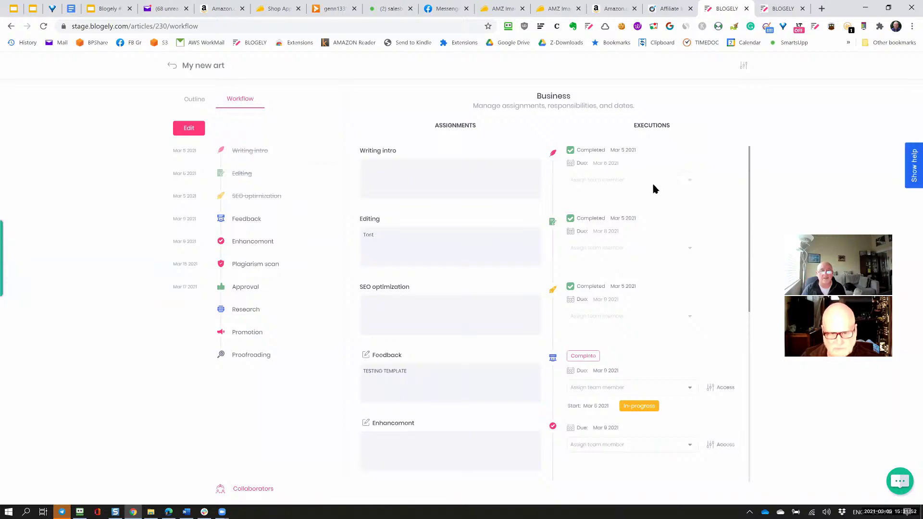
Save the workflow as a template named TTTTTT and return to the article list.
click(743, 67)
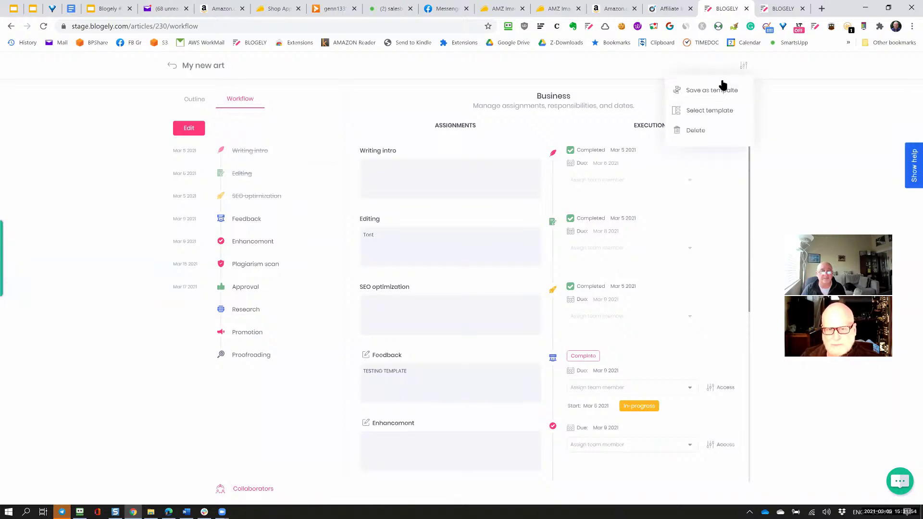
click(697, 92)
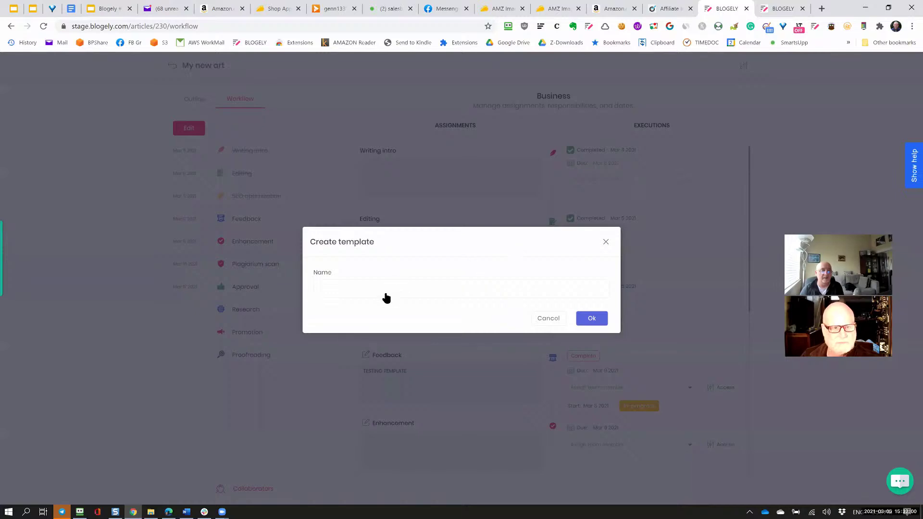
text(T)
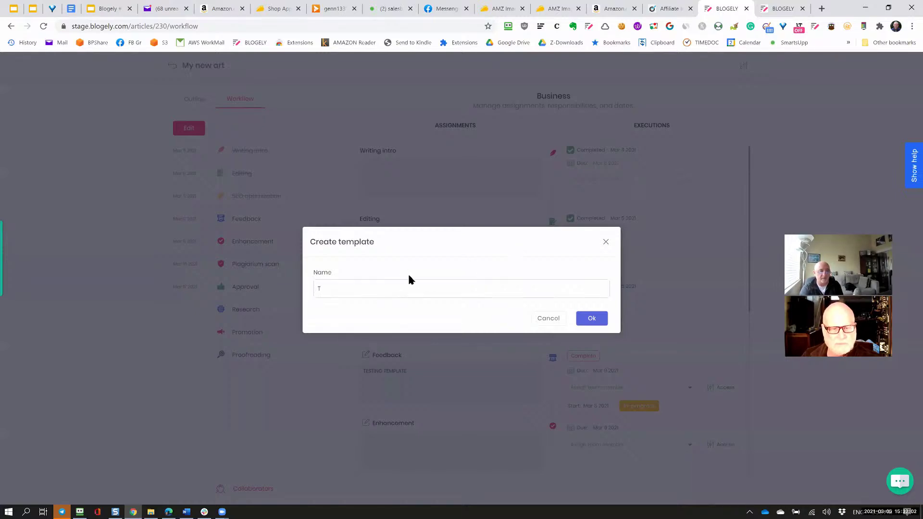
text(TTTTT)
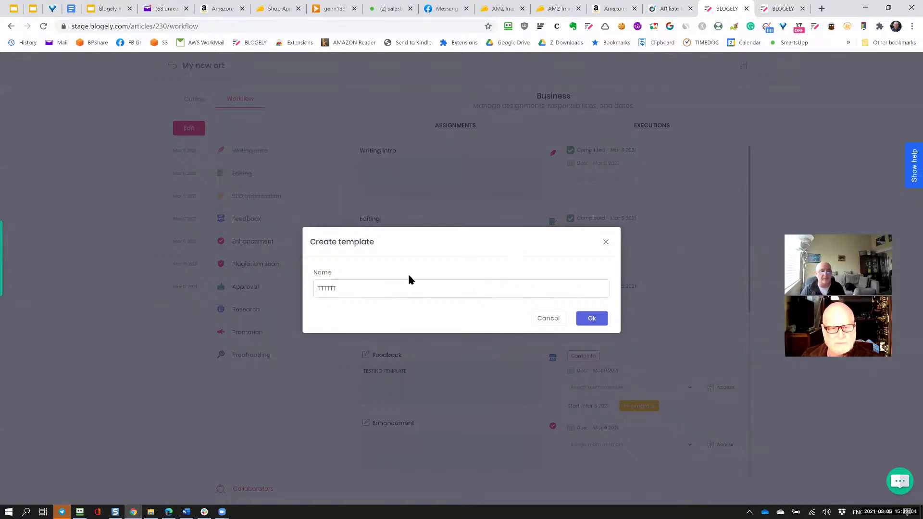
click(436, 307)
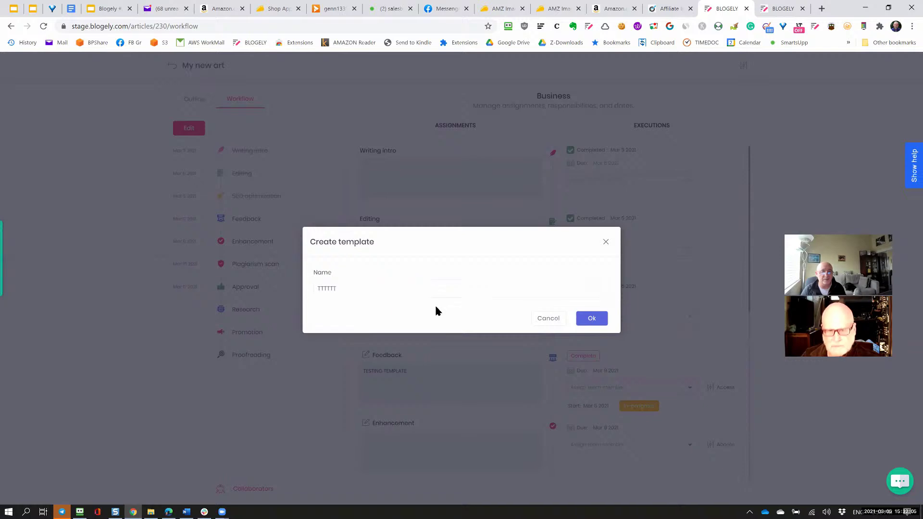
click(591, 318)
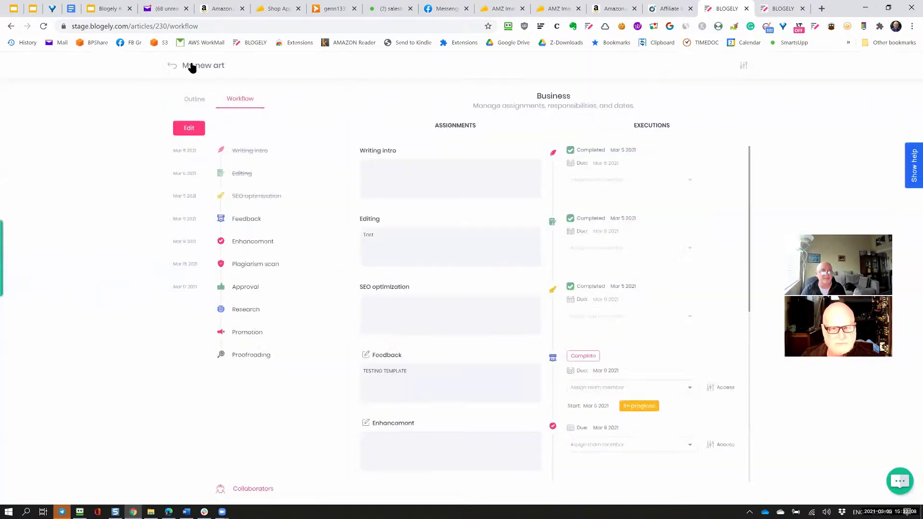
click(172, 67)
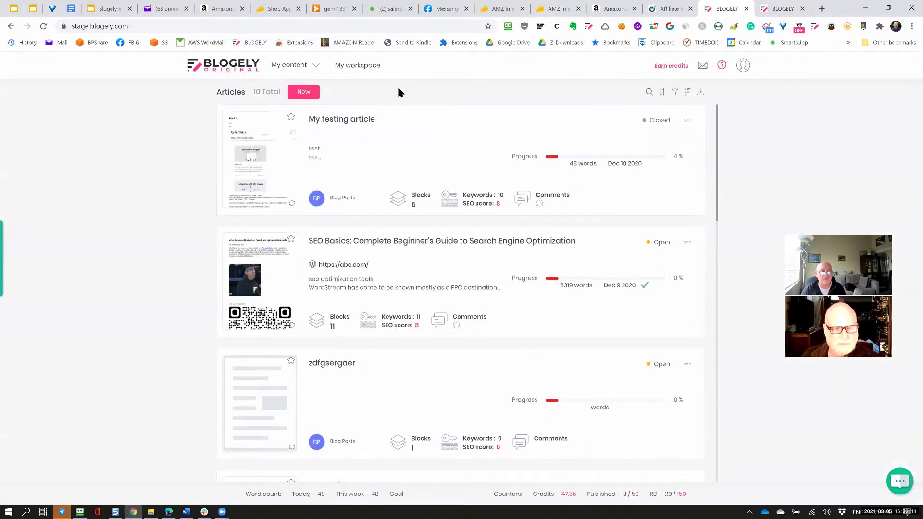
Open My workspace and show the workflow steps of the articles "My new art" and "My new article".
click(360, 67)
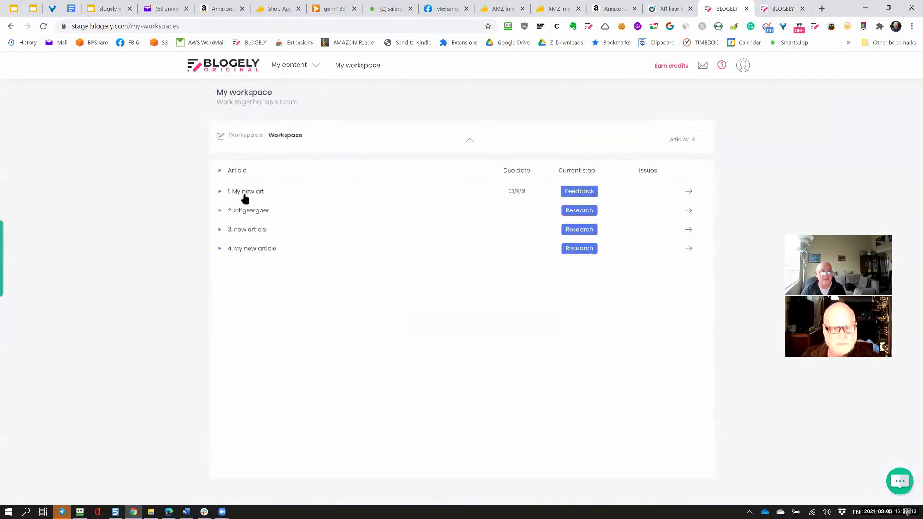
click(220, 192)
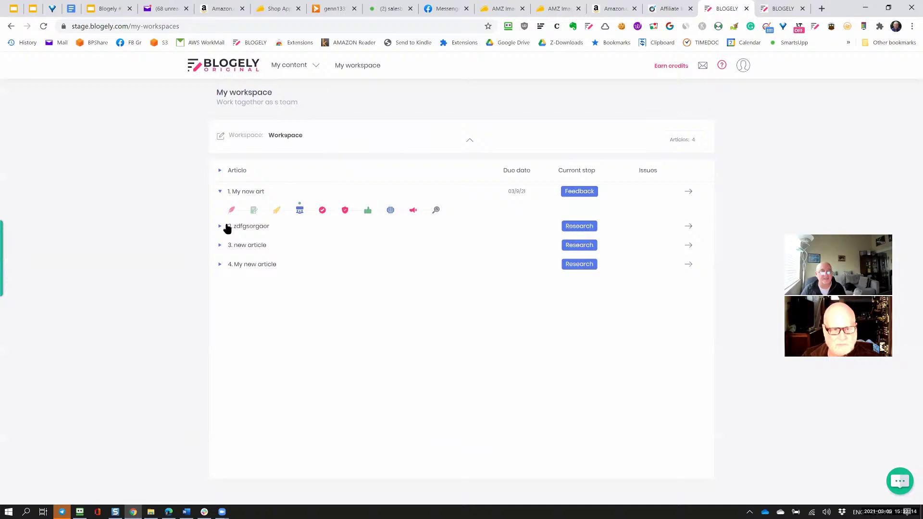
click(221, 265)
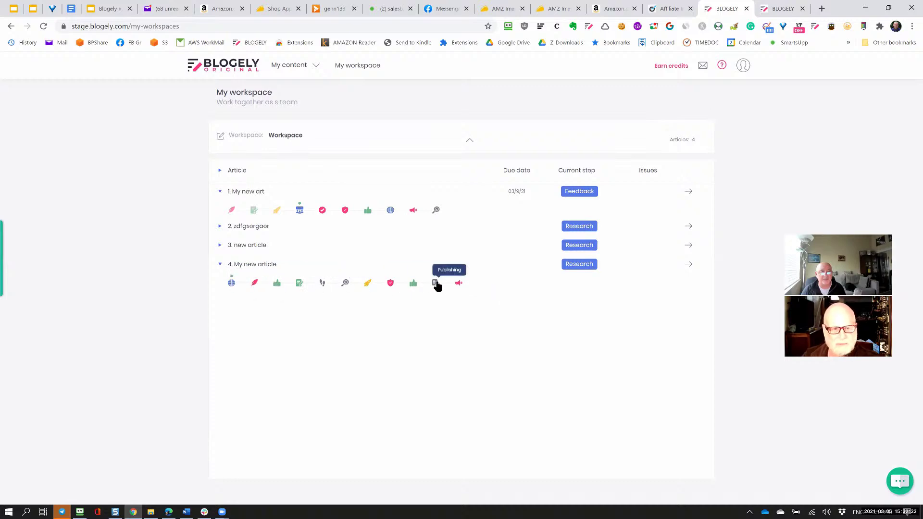
Open the workflow of "My new article", view its step customization, and return to the workflow without saving changes.
click(688, 267)
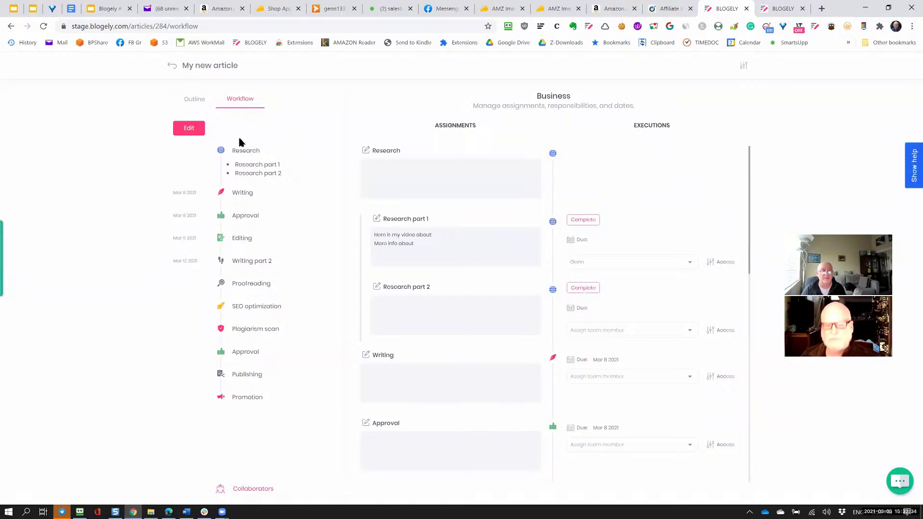
click(188, 127)
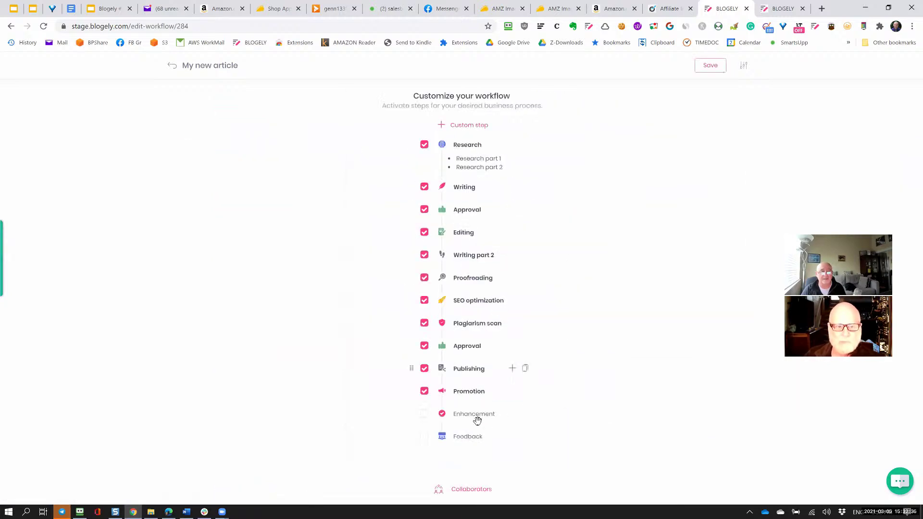
click(174, 67)
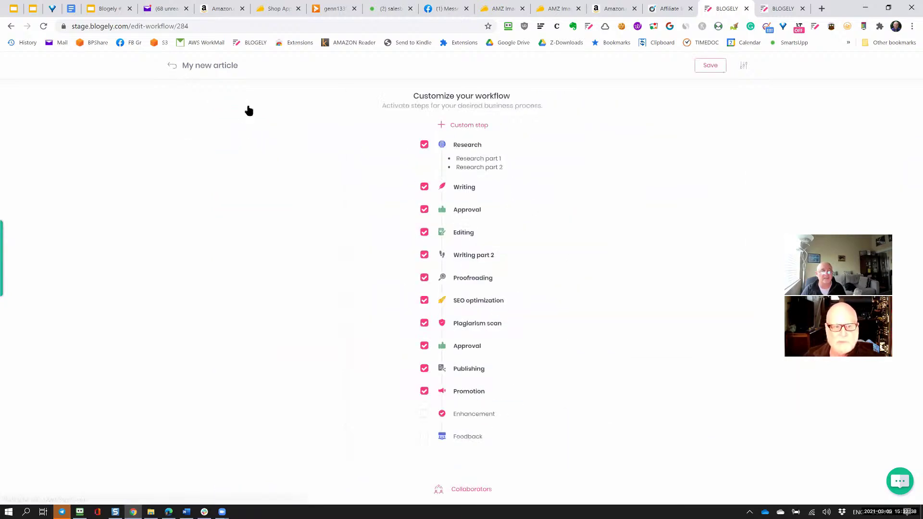
click(241, 99)
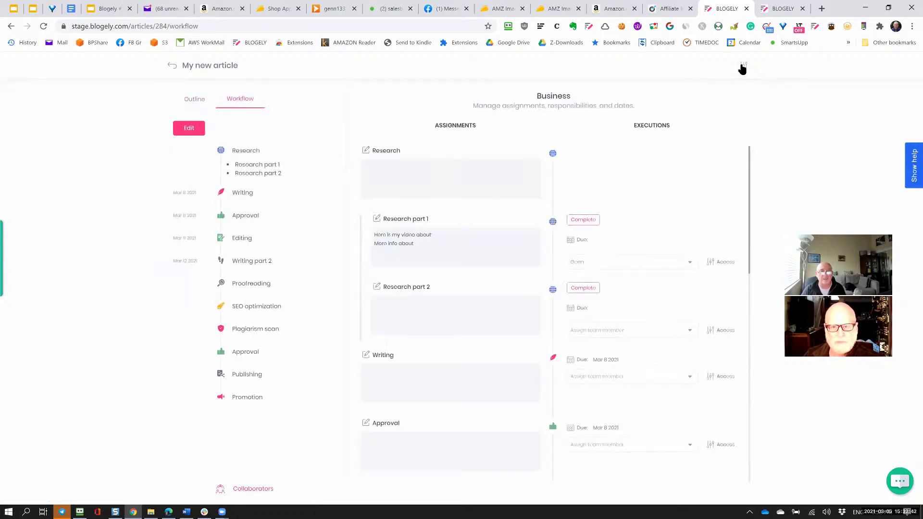
Apply the TTTTTT workflow template to "My new article".
click(742, 67)
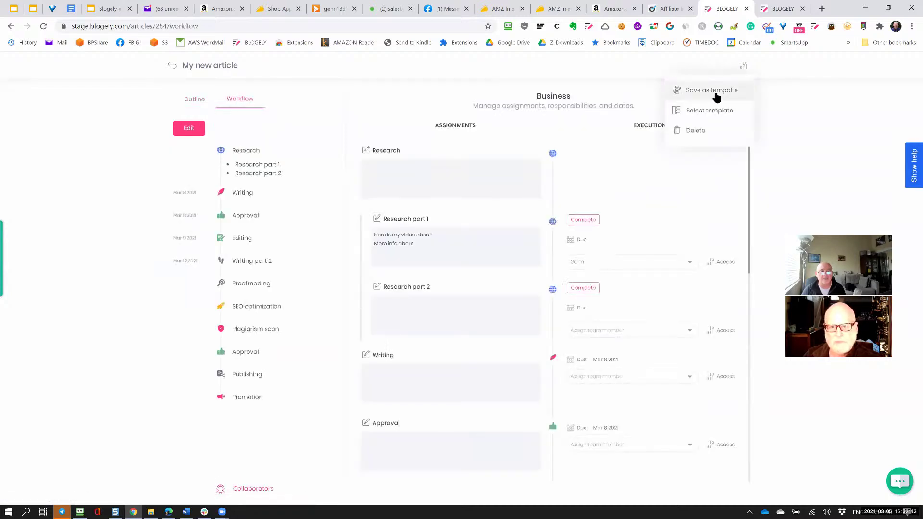
click(694, 110)
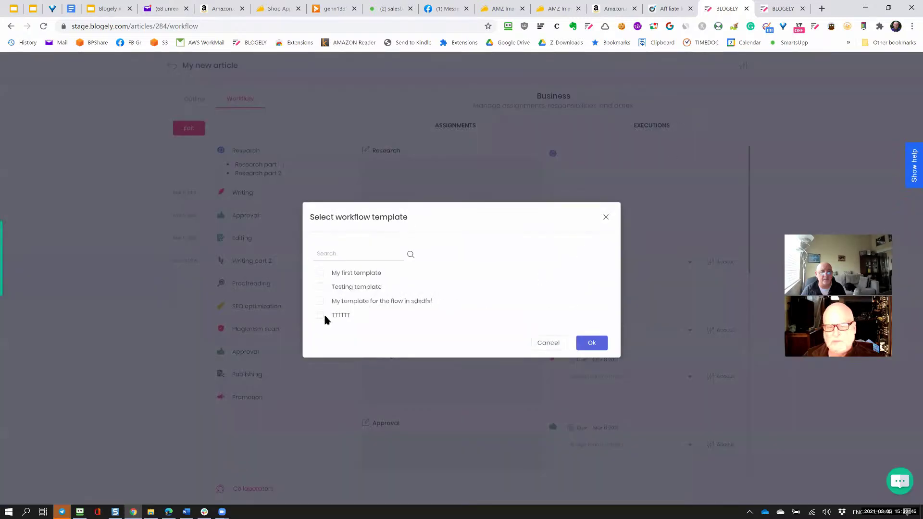
click(592, 343)
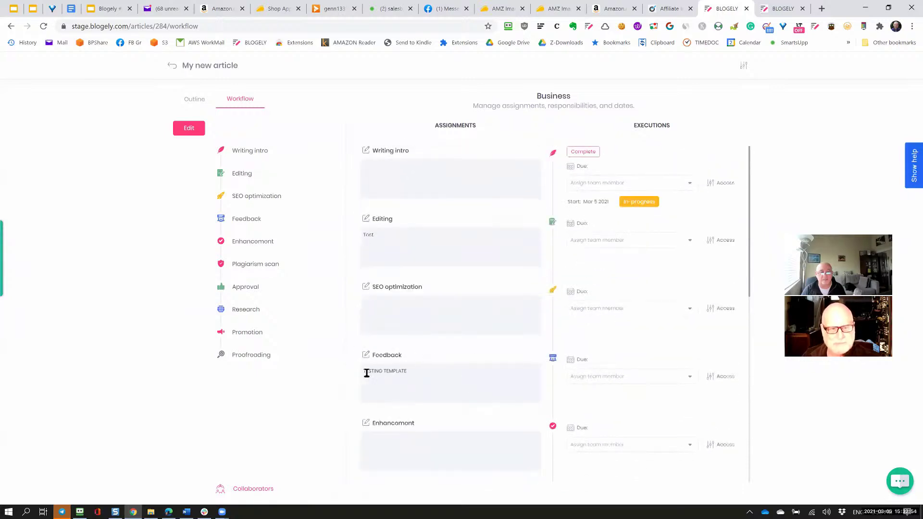
View the Feedback step's assignment in "My new article", close it unchanged, and return to the article list.
drag(368, 371, 428, 375)
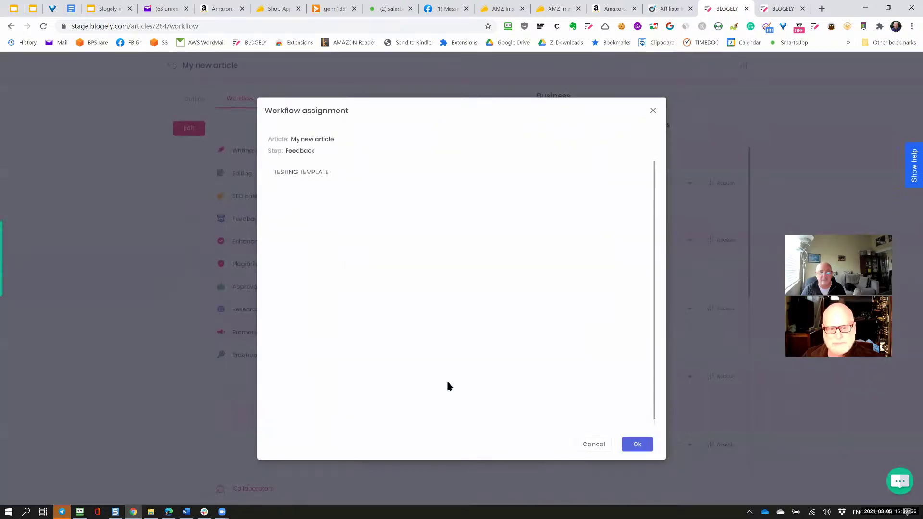
click(593, 440)
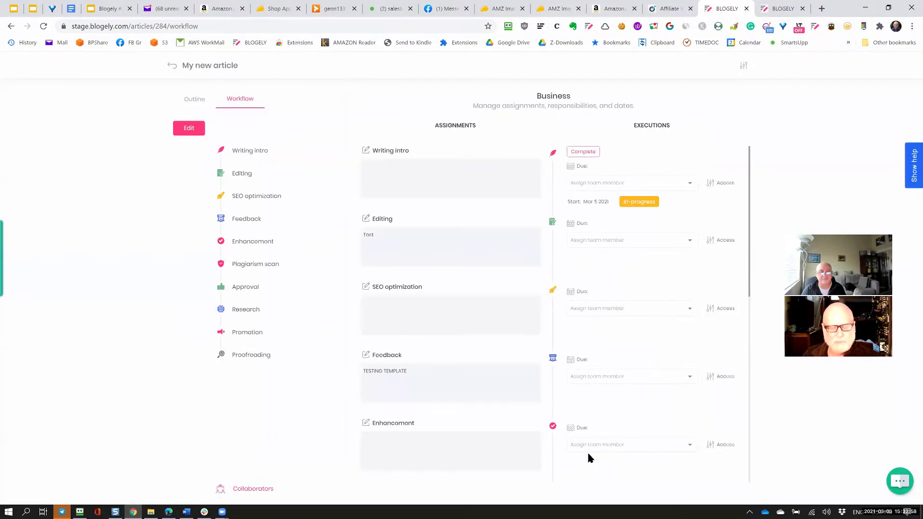
click(176, 66)
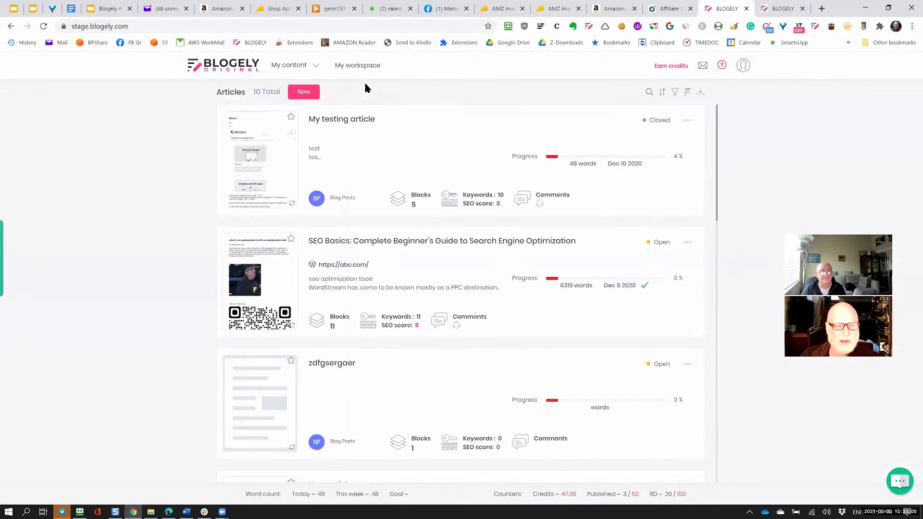
Go back to My workspace and compare the workflow steps of "My new art" and "My new article".
click(364, 66)
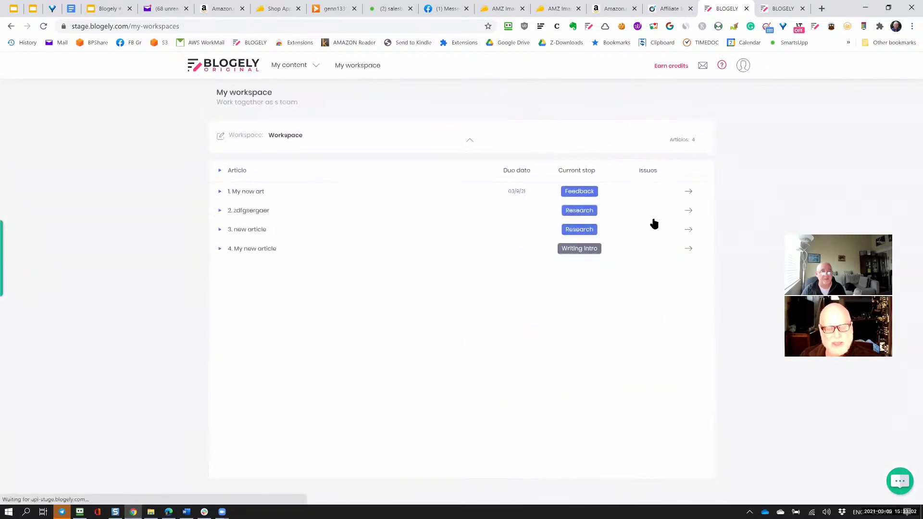
click(219, 192)
click(220, 264)
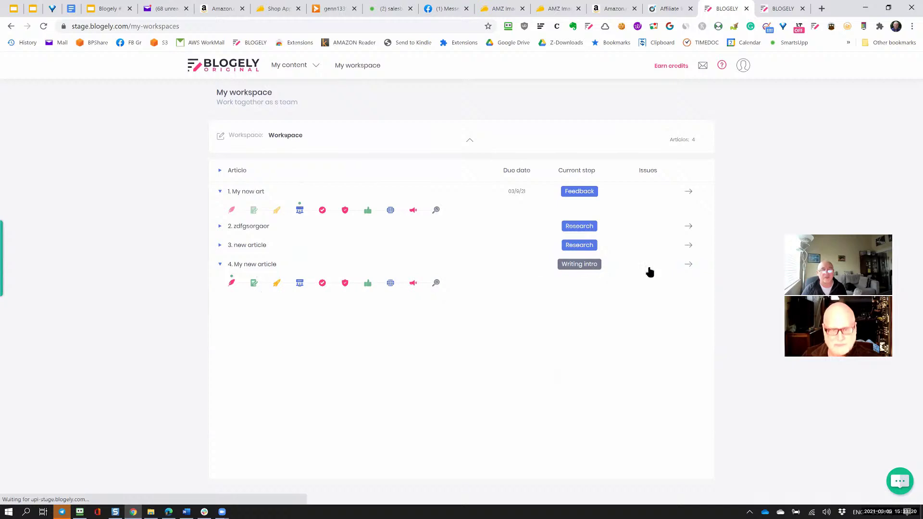
Reopen the workflow of "My new article", view its template options, and return to look through the article list.
click(689, 264)
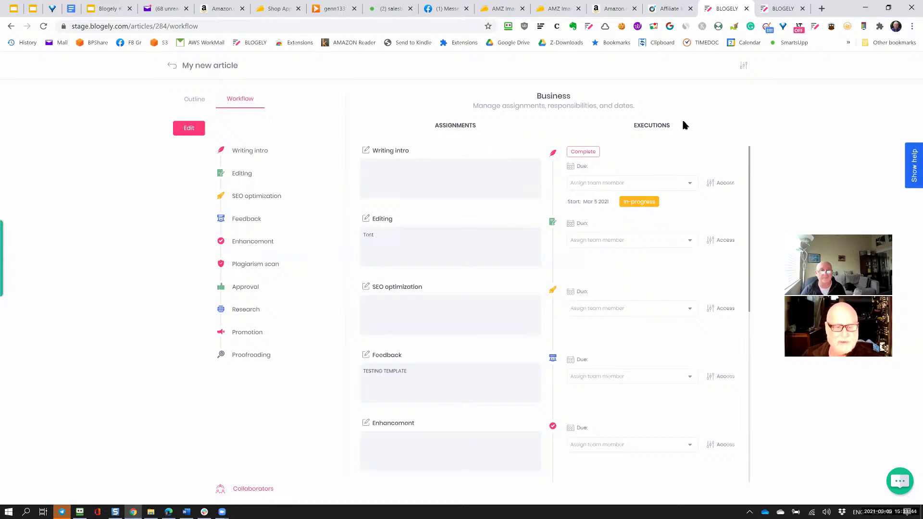
click(742, 67)
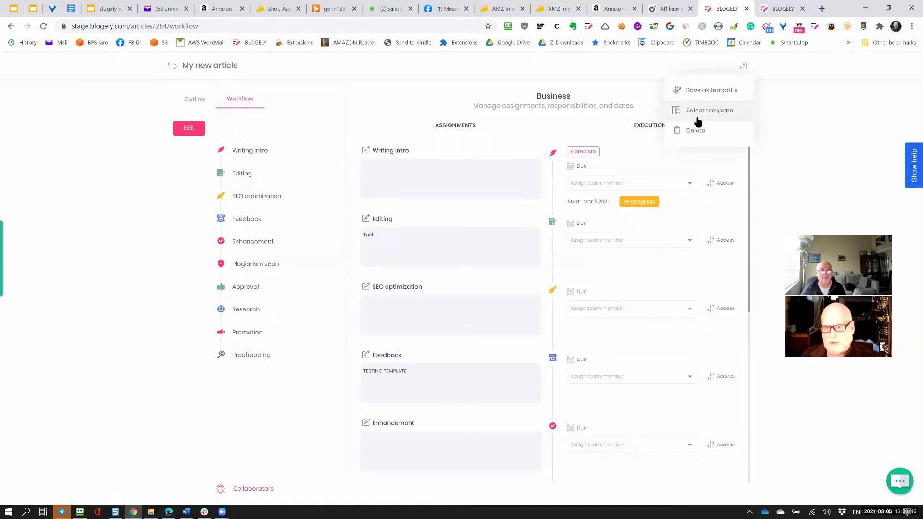
click(813, 124)
click(185, 65)
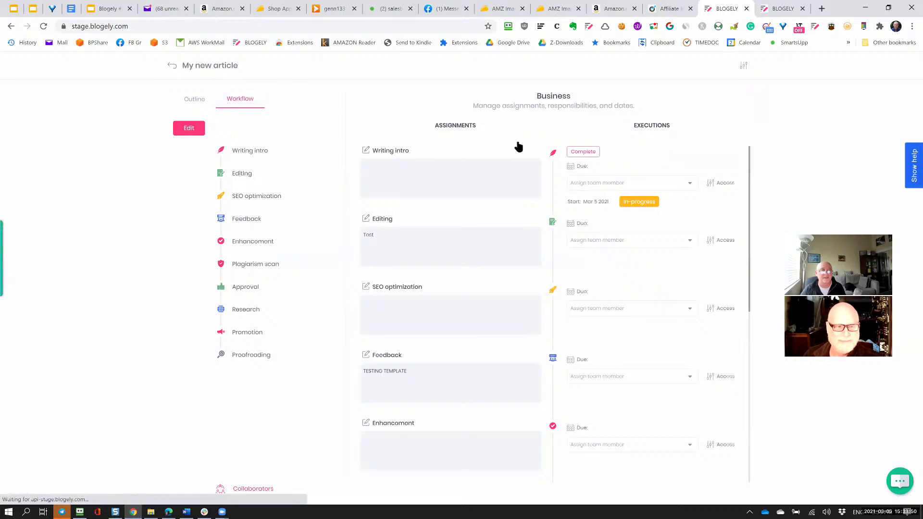
scroll(495, 279, down, 5)
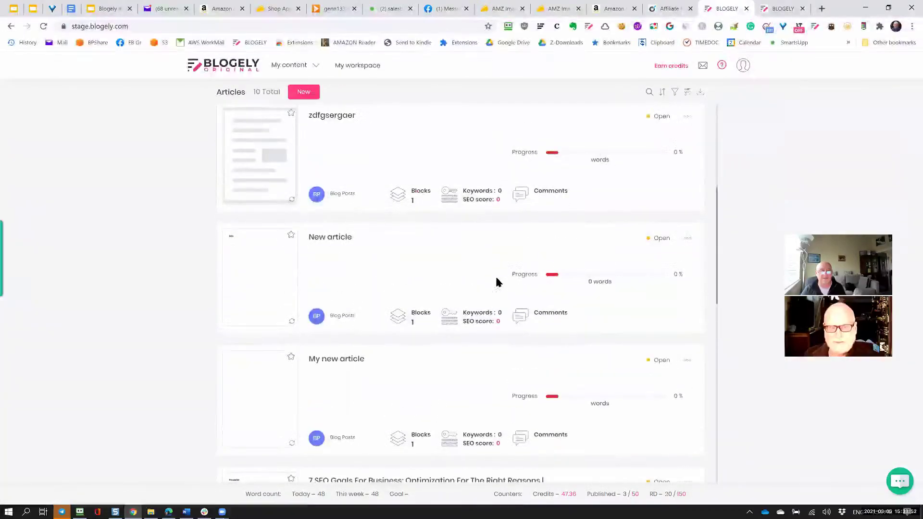
scroll(495, 278, up, 5)
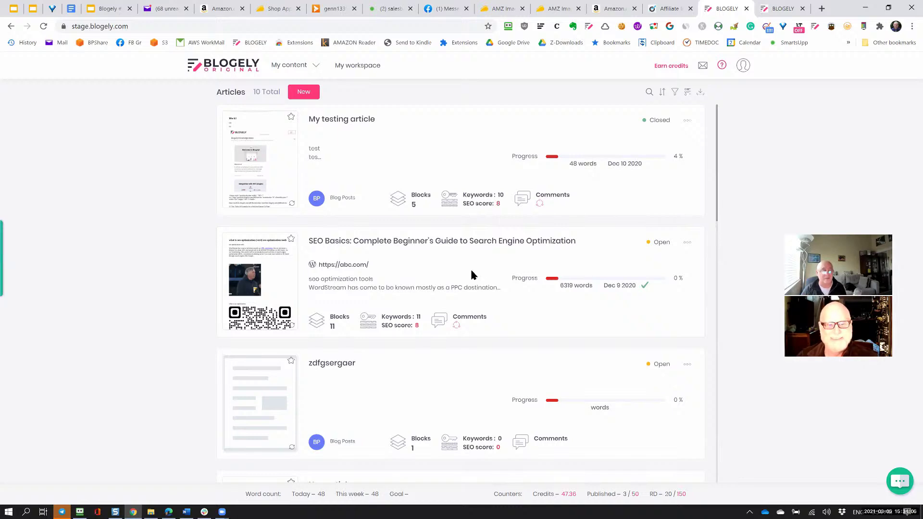
Switch to the app.blogely.com site, open My workspace, and expand the workflow steps of all articles in the Blogely workspace.
click(768, 8)
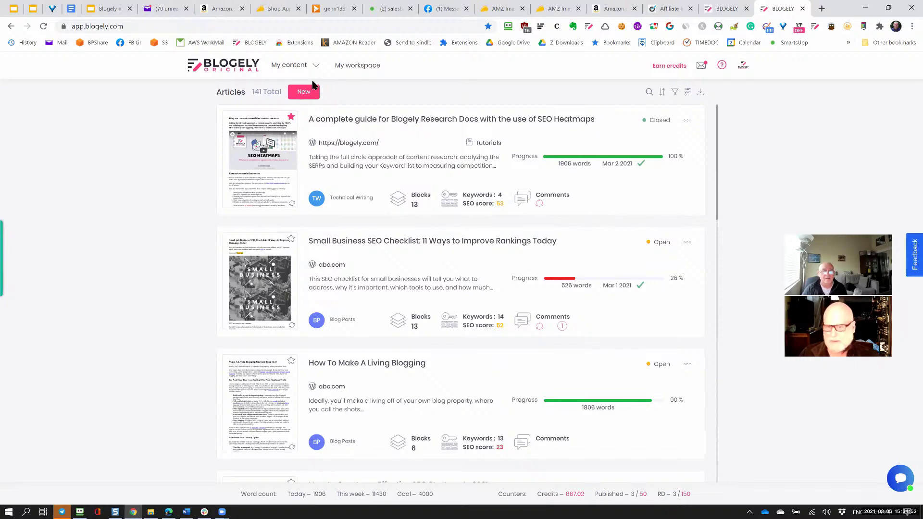
click(357, 65)
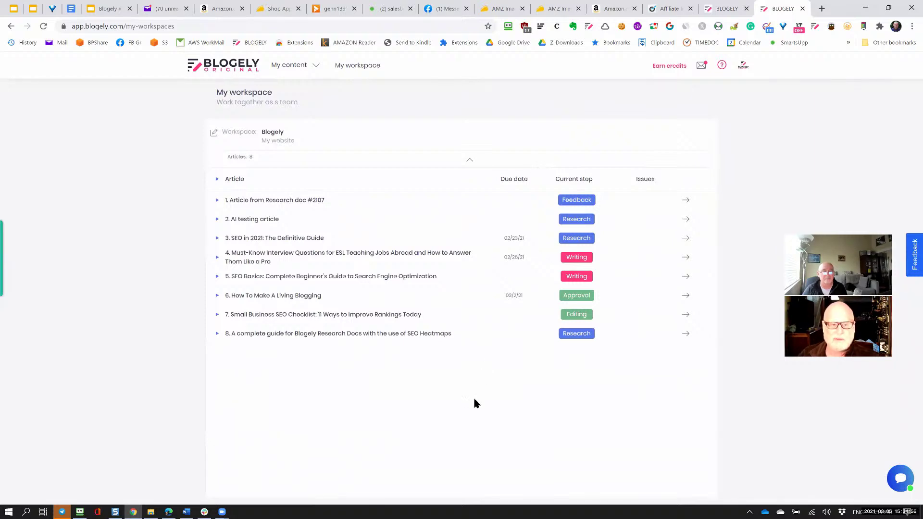
click(216, 179)
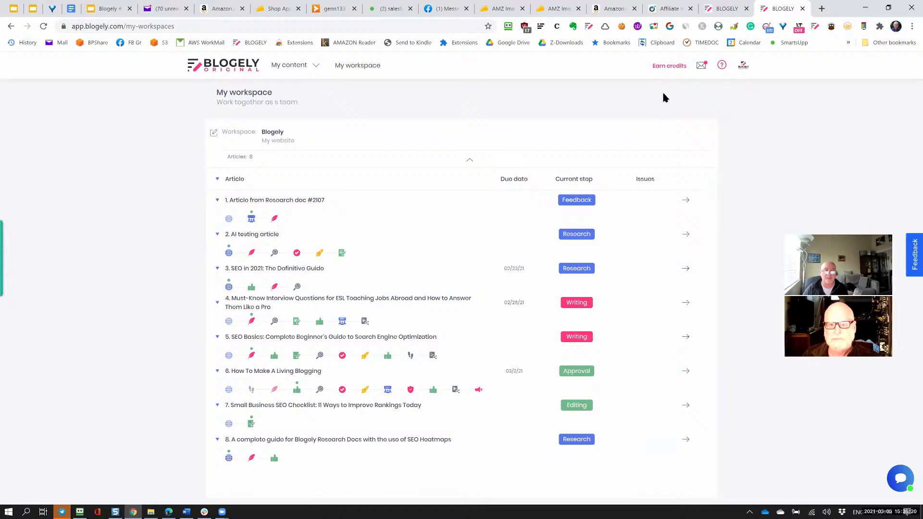
Return to the article list, view the available filter options, and close them without applying a filter.
click(288, 68)
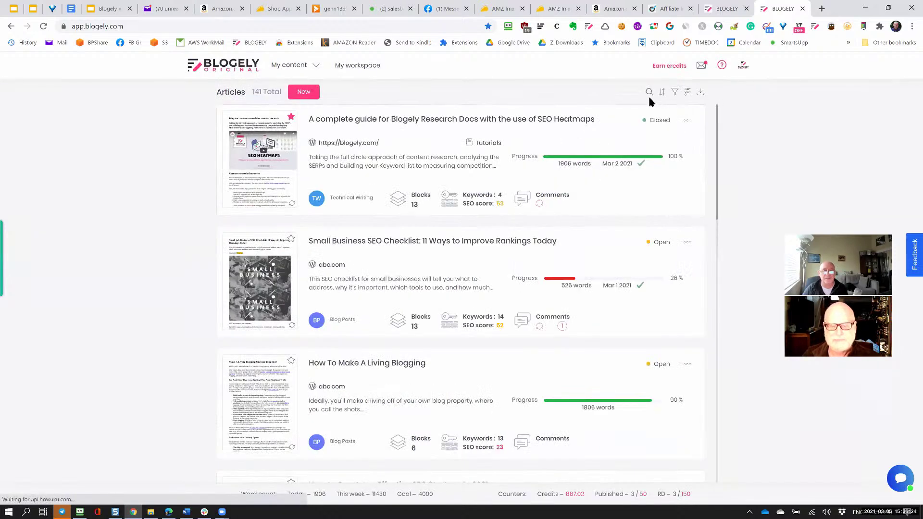
click(676, 94)
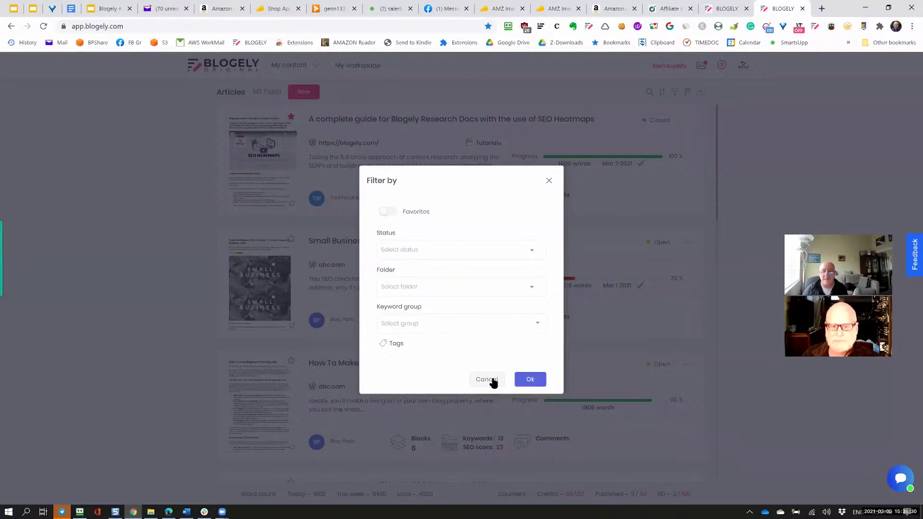
click(487, 379)
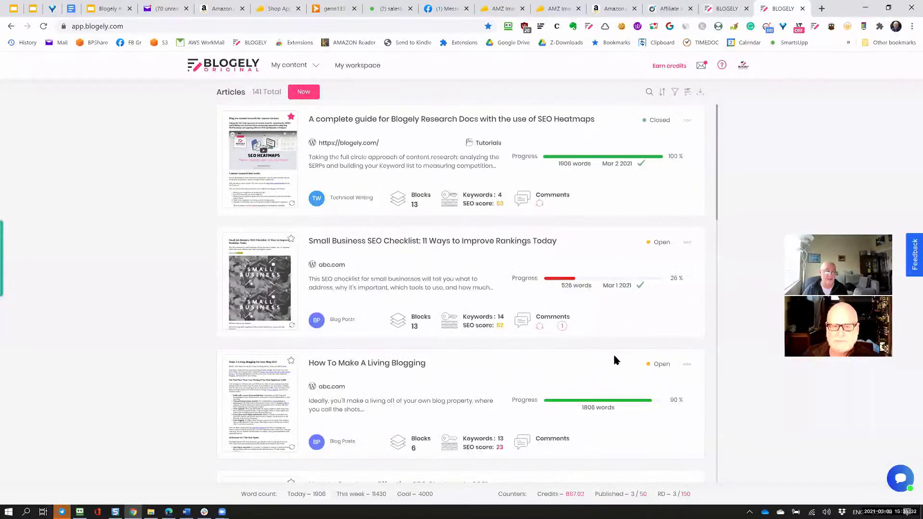